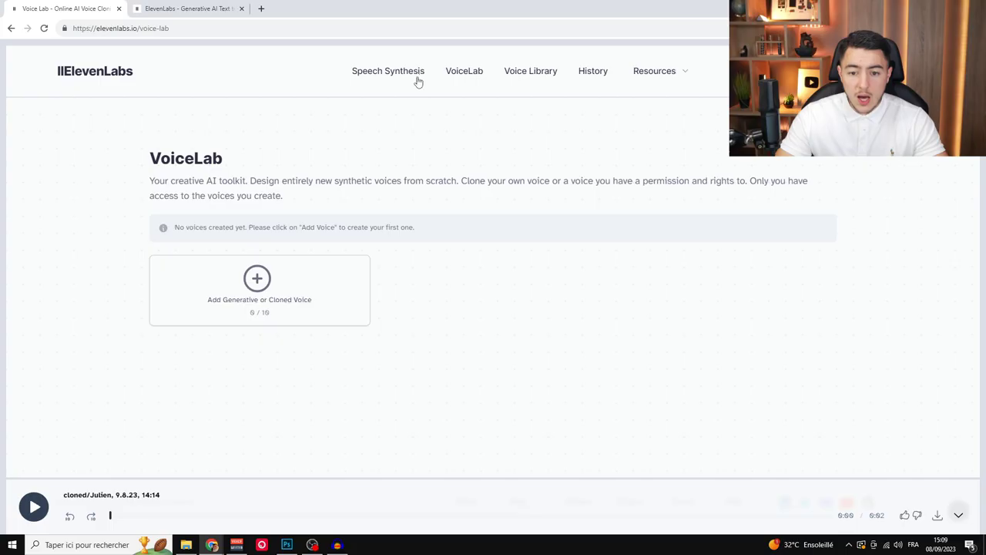
In Speech Synthesis, generate a French sample sentence about making videos with the Adam voice and the Eleven Multilingual v2 model.
{"action": "left_click", "coordinate": [378, 72]}
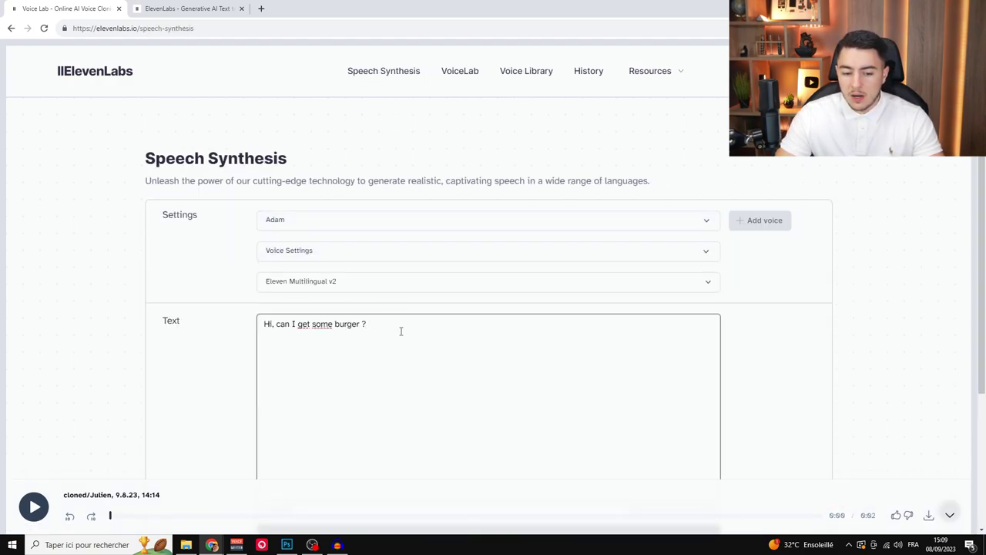
{"action": "scroll", "coordinate": [487, 335], "scroll_direction": "down", "scroll_amount": 2}
{"action": "scroll", "coordinate": [535, 359], "scroll_direction": "up", "scroll_amount": 2}
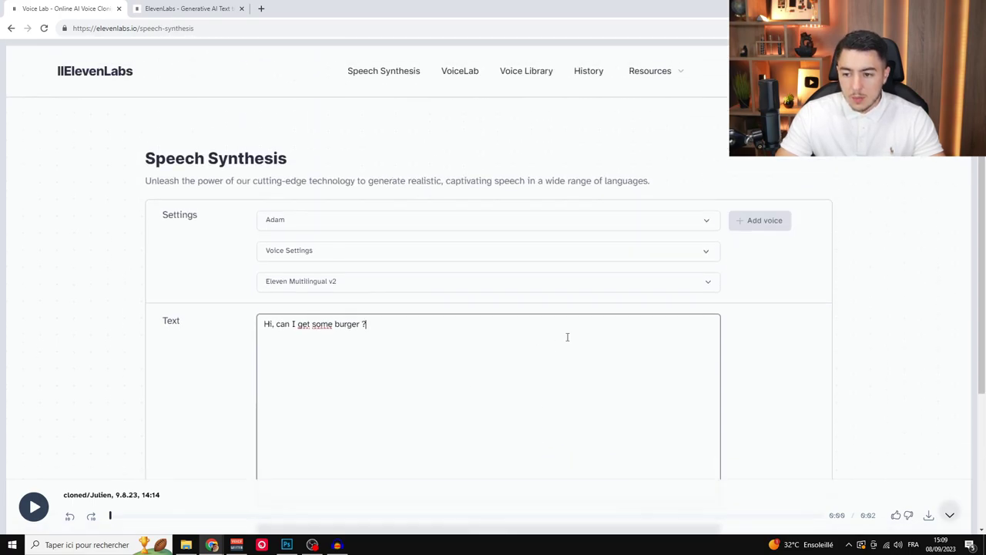
{"action": "left_click", "coordinate": [378, 286]}
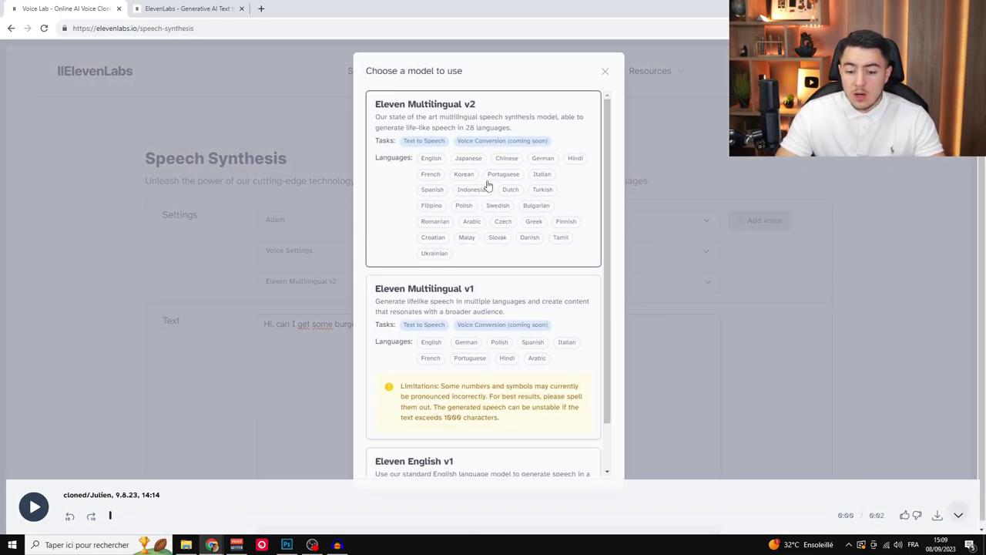
{"action": "scroll", "coordinate": [503, 328], "scroll_direction": "down", "scroll_amount": 1}
{"action": "scroll", "coordinate": [407, 255], "scroll_direction": "up", "scroll_amount": 1}
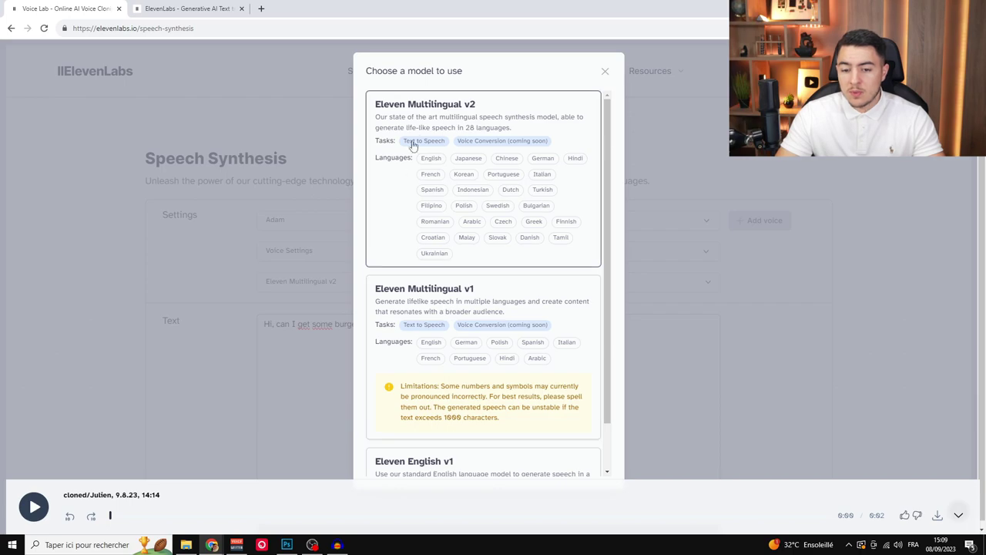
{"action": "scroll", "coordinate": [484, 288], "scroll_direction": "down", "scroll_amount": 1}
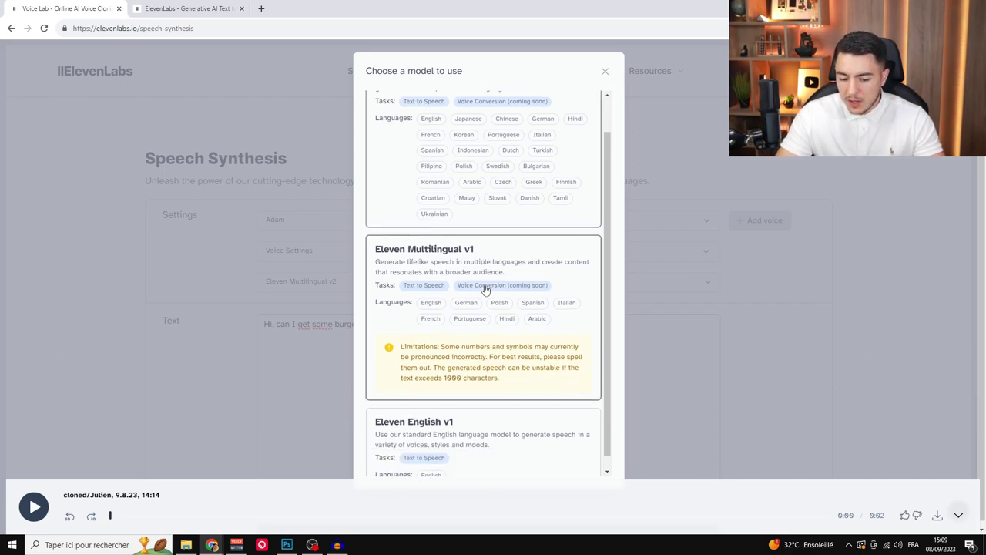
{"action": "scroll", "coordinate": [505, 339], "scroll_direction": "up", "scroll_amount": 1}
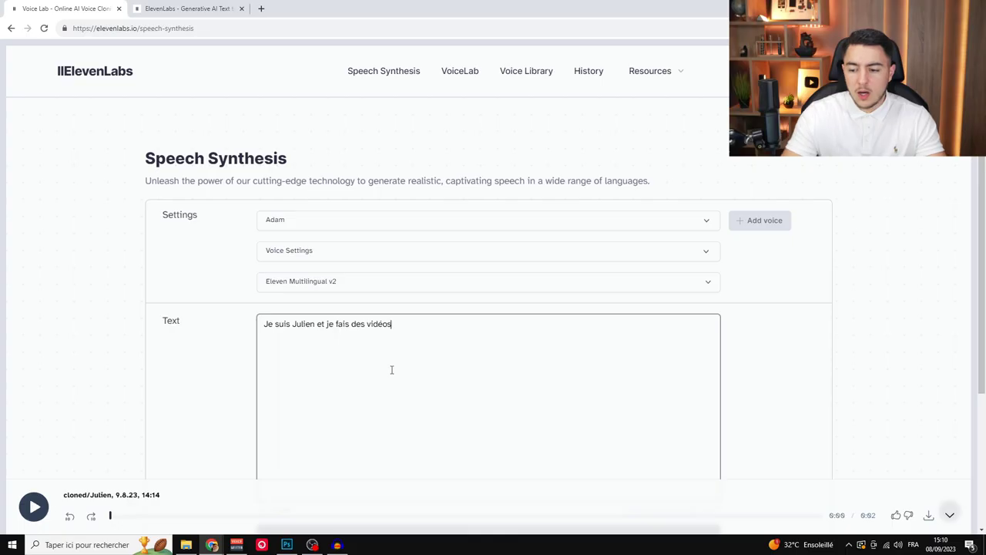
{"action": "scroll", "coordinate": [773, 252], "scroll_direction": "down", "scroll_amount": 2}
{"action": "left_click", "coordinate": [659, 390]}
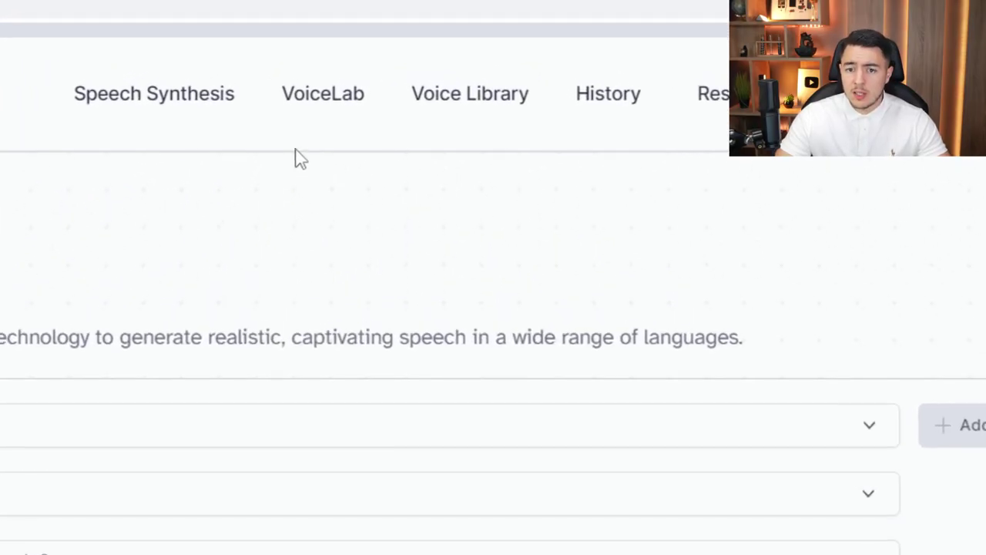
Start a new cloned voice in VoiceLab, enter the speaker's first name as its name, and read the sample quality advice.
{"action": "left_click", "coordinate": [322, 123]}
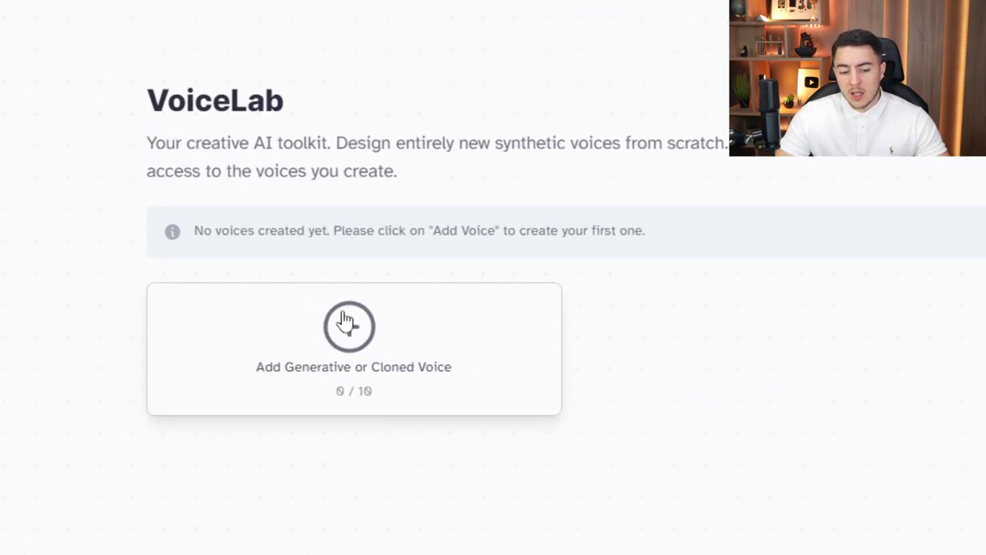
{"action": "left_click", "coordinate": [341, 331]}
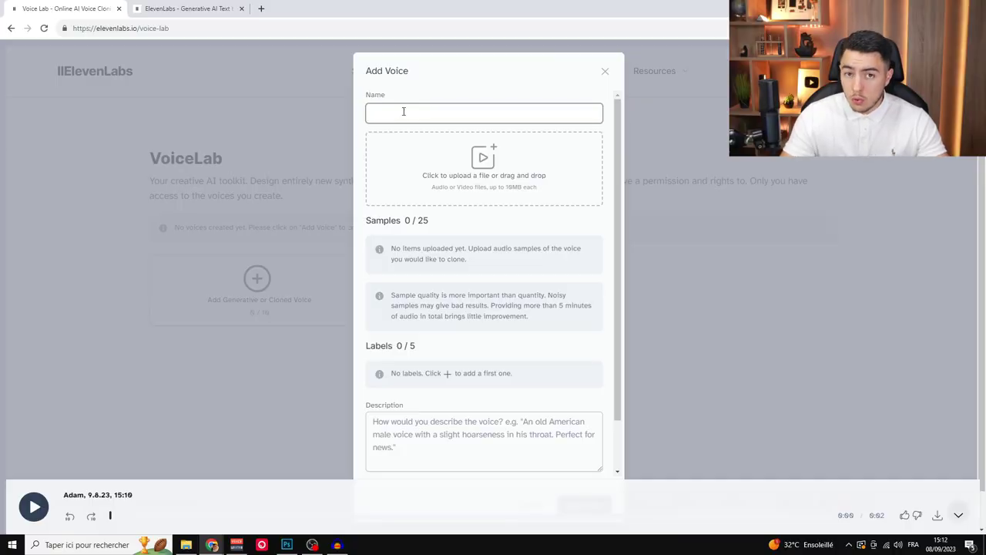
{"action": "type", "text": "Julien"}
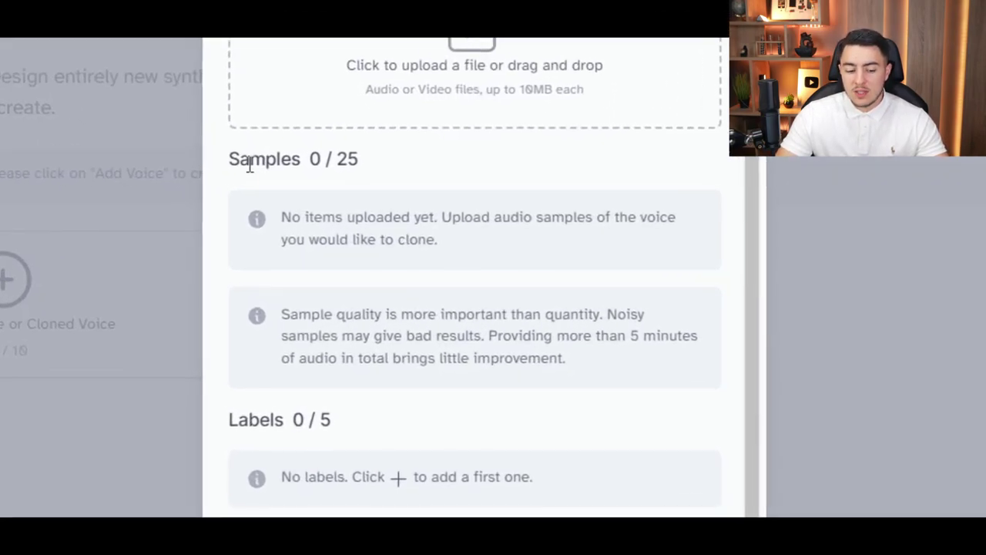
{"action": "double_click", "coordinate": [376, 222]}
{"action": "left_click_drag", "start_coordinate": [375, 222], "coordinate": [453, 224]}
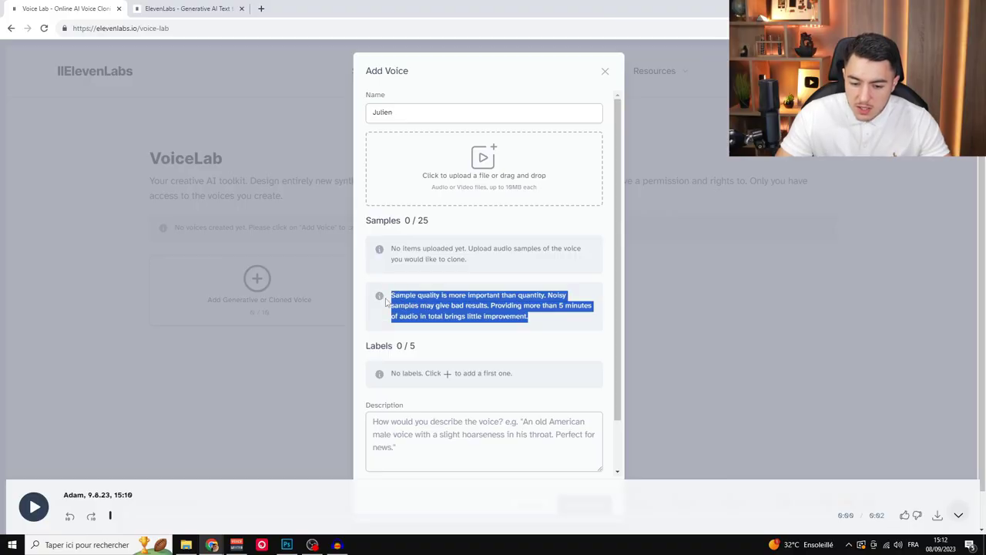
{"action": "left_click", "coordinate": [541, 319]}
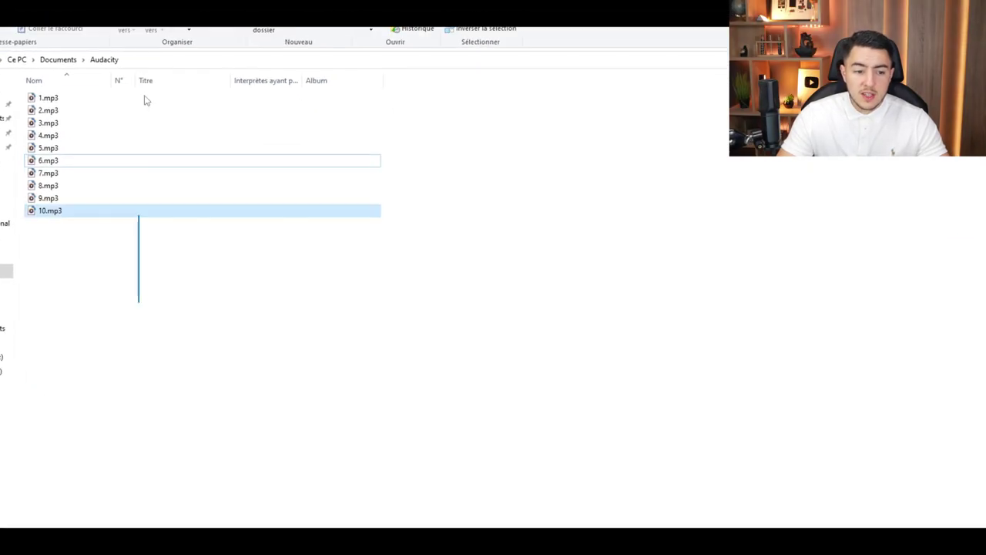
Look over the numbered MP3 voice samples in the Audacity folder under Documents in File Explorer.
{"action": "key", "text": "ctrl+a"}
{"action": "left_click", "coordinate": [136, 269]}
{"action": "key", "text": "ctrl+shift+4"}
{"action": "key", "text": "ctrl+shift+3"}
{"action": "key", "text": "ctrl+shift+5"}
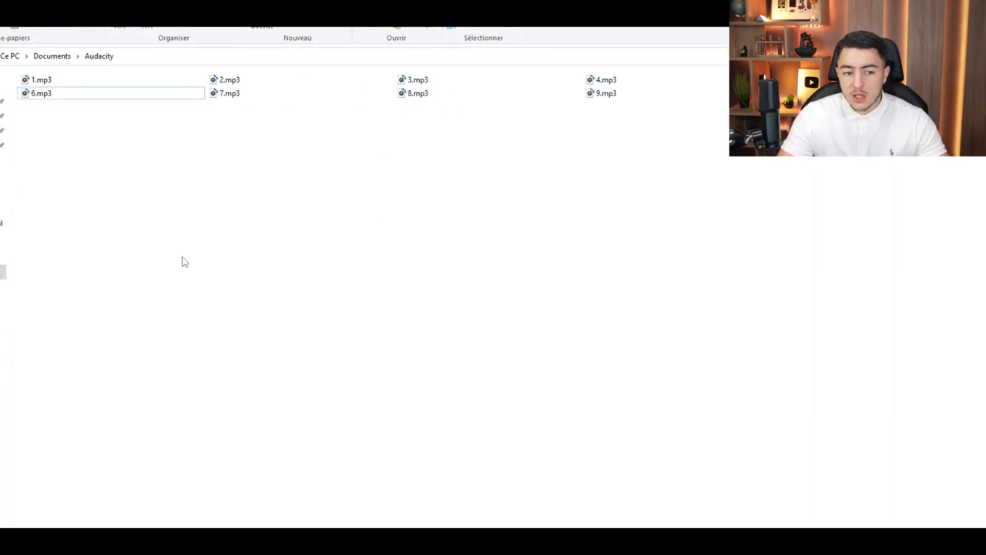
{"action": "key", "text": "ctrl+shift+6"}
{"action": "left_click_drag", "start_coordinate": [194, 270], "coordinate": [148, 91]}
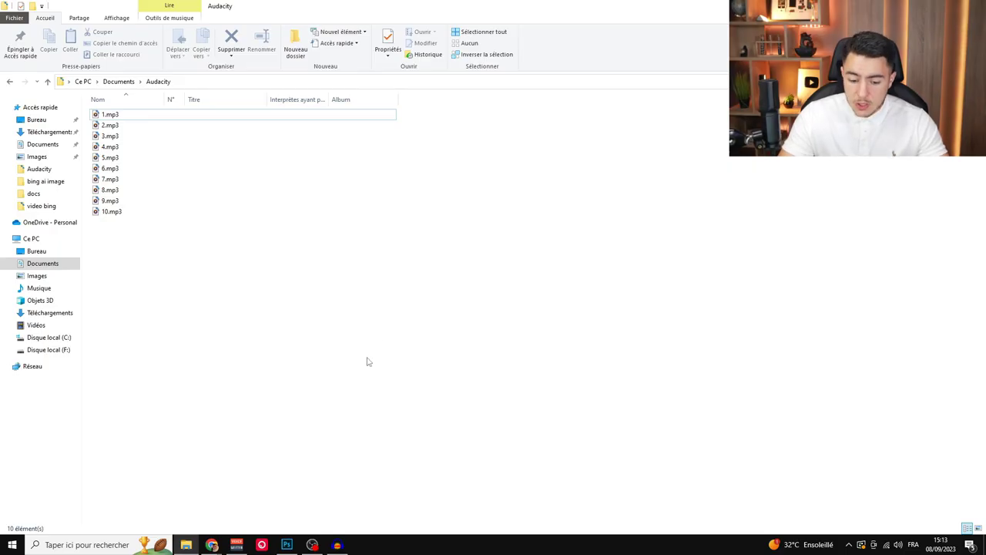
Switch to Audacity and check which recording device is selected.
{"action": "left_click", "coordinate": [339, 544]}
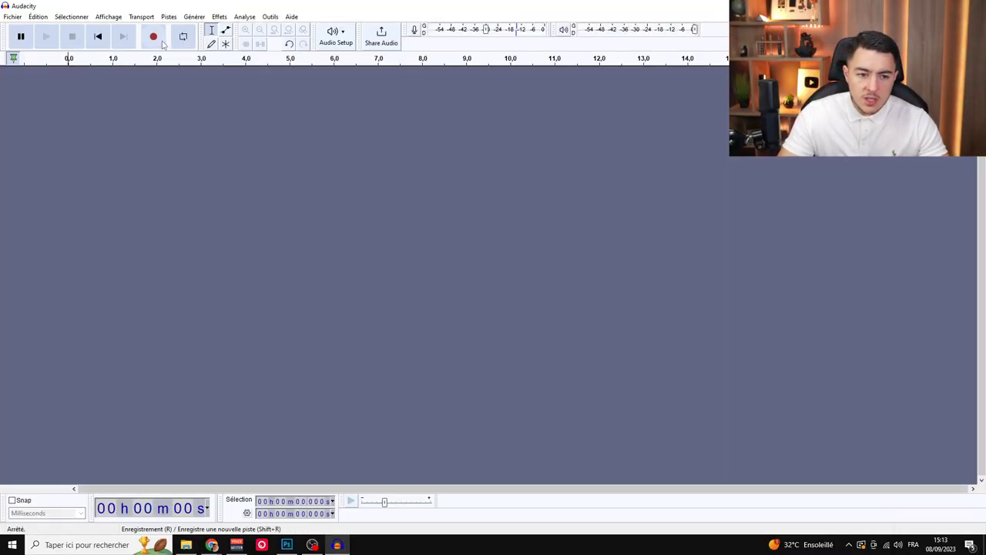
{"action": "left_click", "coordinate": [324, 43]}
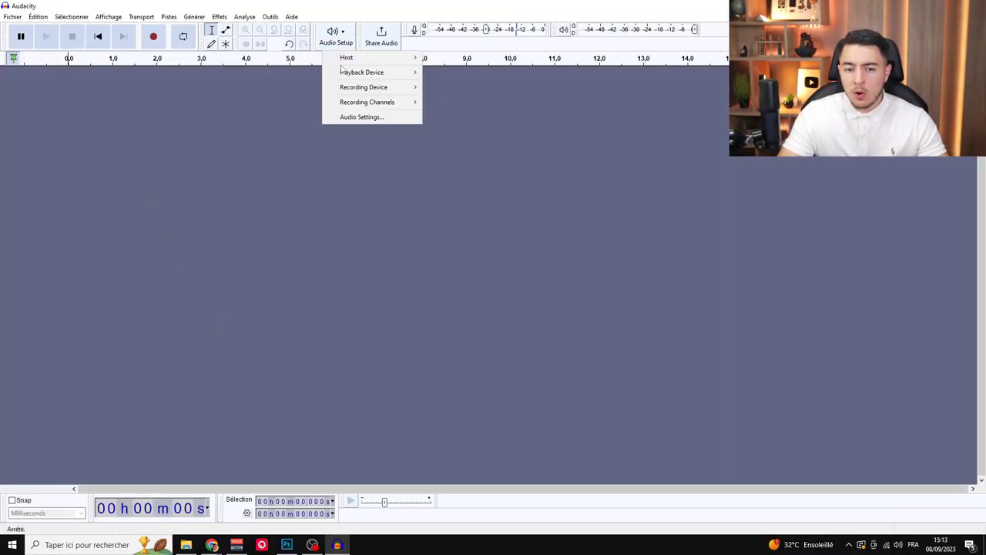
{"action": "mouse_move", "coordinate": [355, 92]}
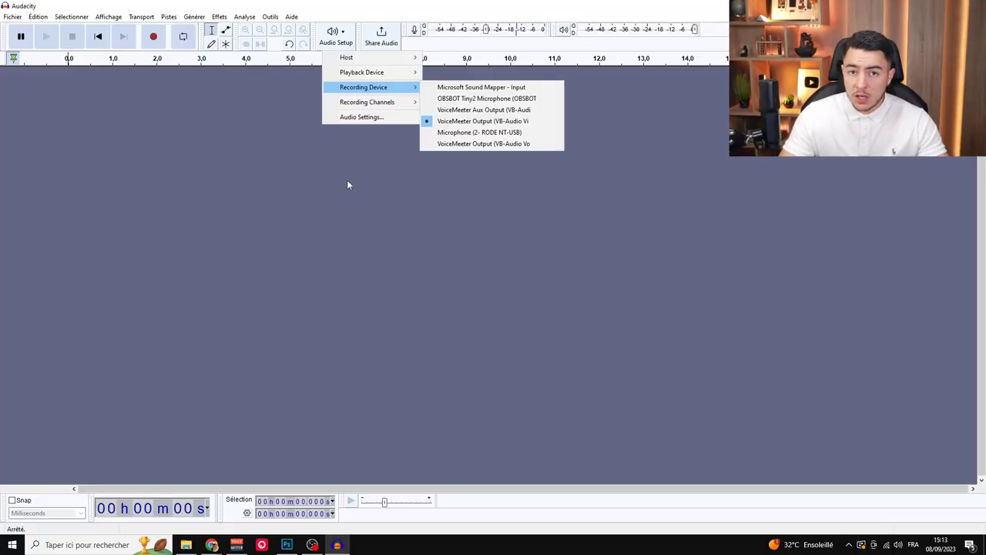
{"action": "left_click", "coordinate": [319, 174]}
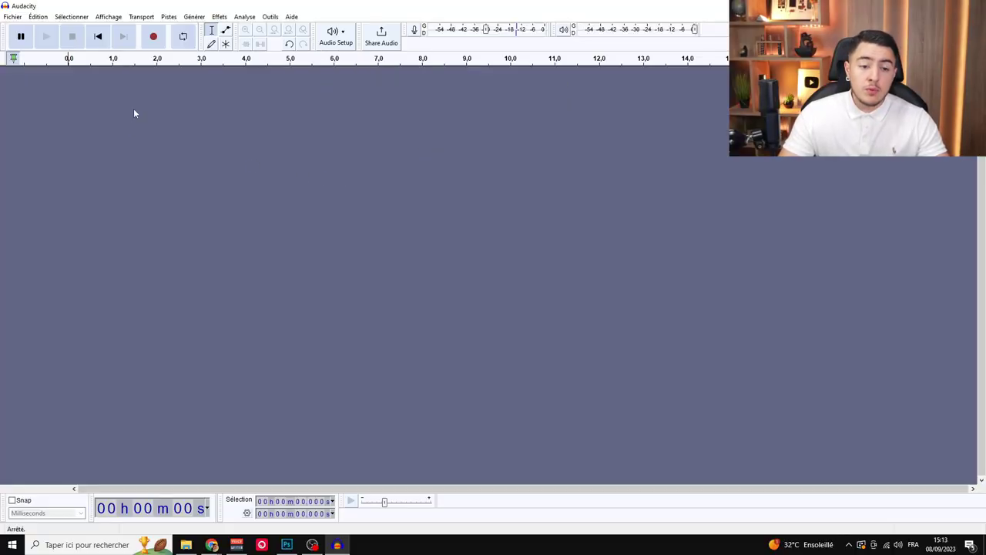
Record a voice sample of about 7 seconds, pause the recording, and start exporting it as MP3.
{"action": "left_click", "coordinate": [155, 40]}
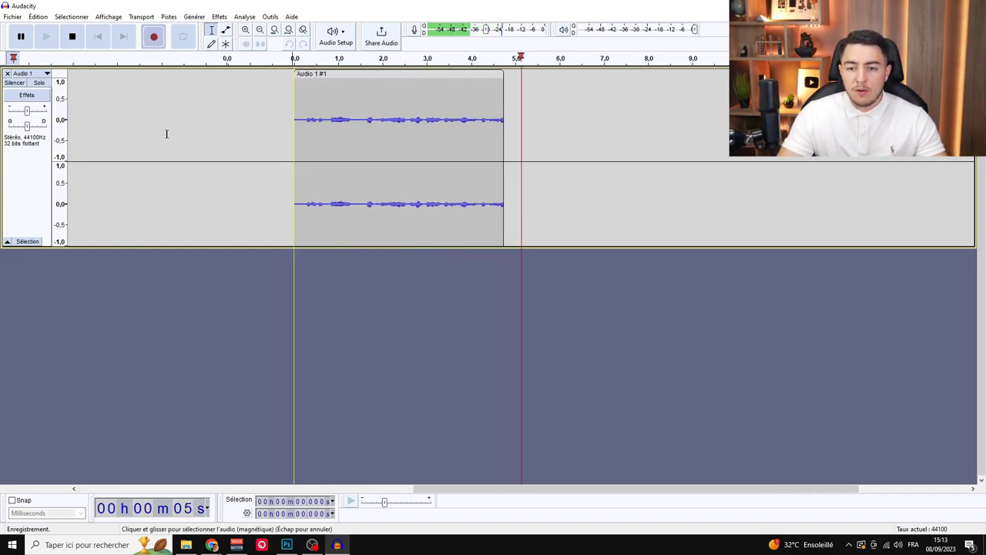
{"action": "left_click", "coordinate": [22, 37]}
{"action": "left_click", "coordinate": [14, 17]}
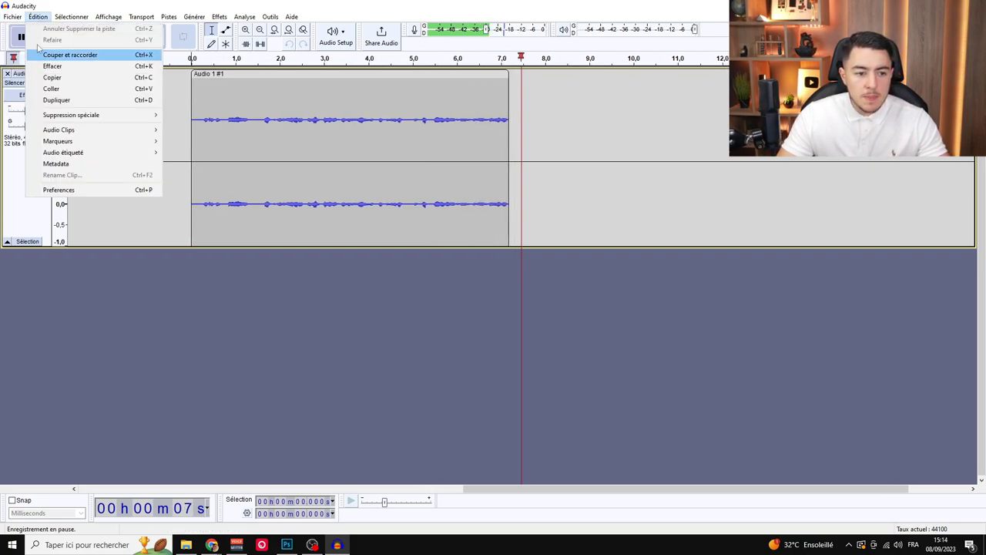
{"action": "mouse_move", "coordinate": [35, 105]}
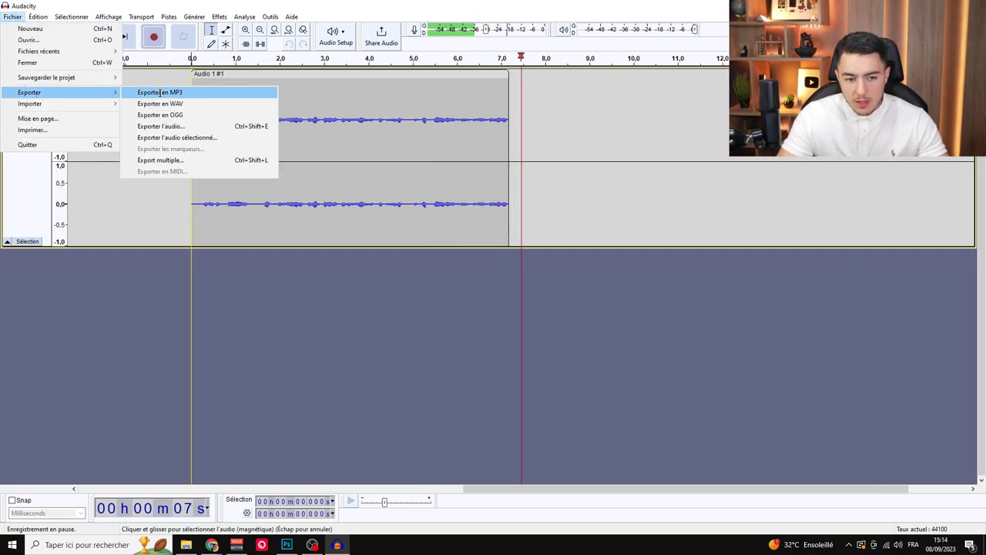
{"action": "left_click", "coordinate": [161, 93]}
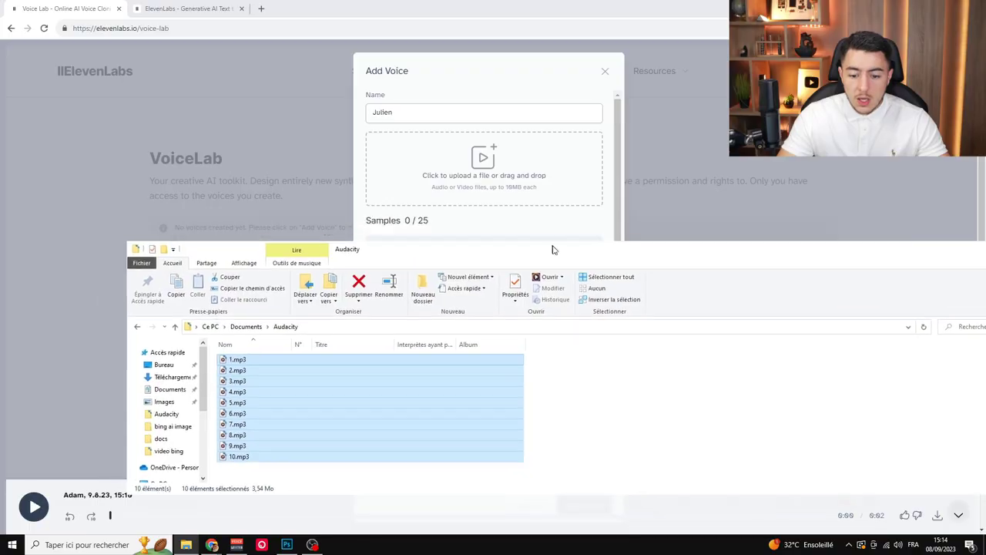
Upload 1.mp3 through 10.mp3 from the Audacity folder as samples for the new ElevenLabs voice and review the sample list.
{"action": "left_click_drag", "start_coordinate": [552, 249], "coordinate": [557, 255]}
{"action": "left_click_drag", "start_coordinate": [348, 435], "coordinate": [467, 184]}
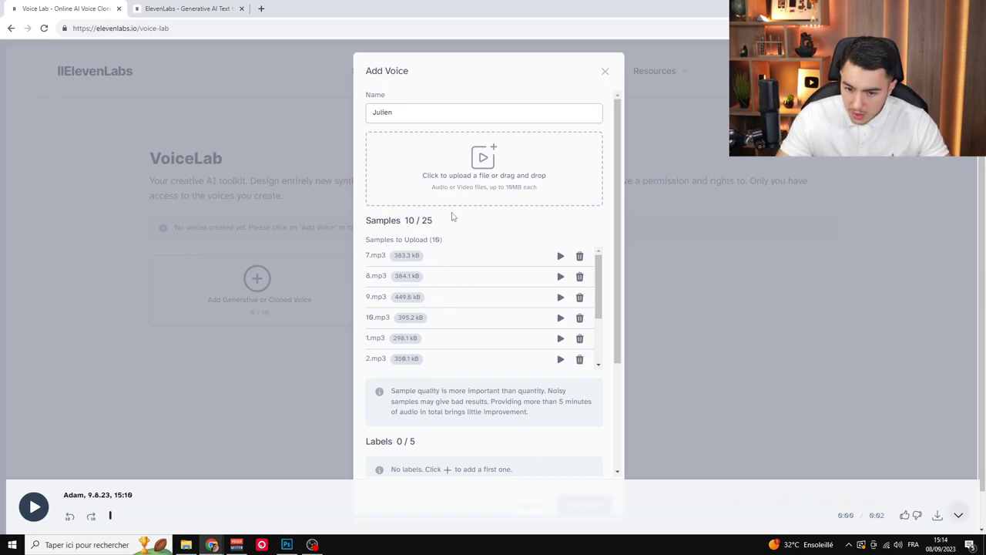
{"action": "scroll", "coordinate": [443, 328], "scroll_direction": "down", "scroll_amount": 5}
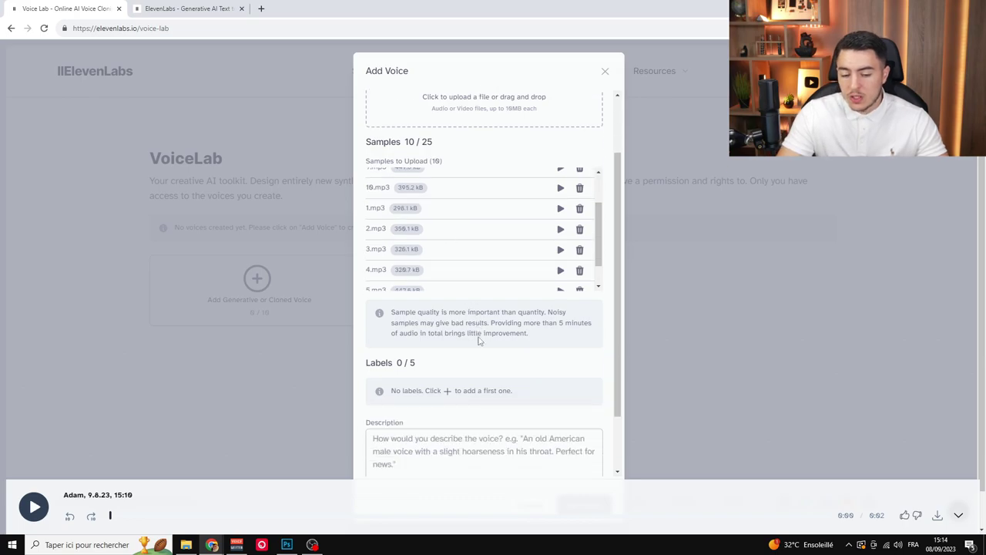
{"action": "scroll", "coordinate": [472, 319], "scroll_direction": "up", "scroll_amount": 3}
{"action": "scroll", "coordinate": [463, 318], "scroll_direction": "down", "scroll_amount": 2}
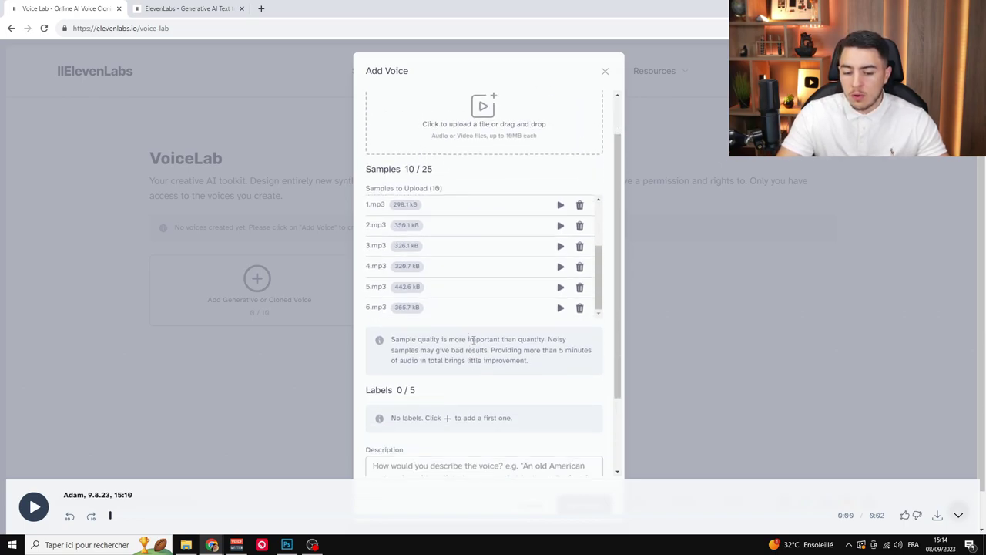
{"action": "scroll", "coordinate": [464, 319], "scroll_direction": "up", "scroll_amount": 2}
{"action": "scroll", "coordinate": [459, 322], "scroll_direction": "down", "scroll_amount": 1}
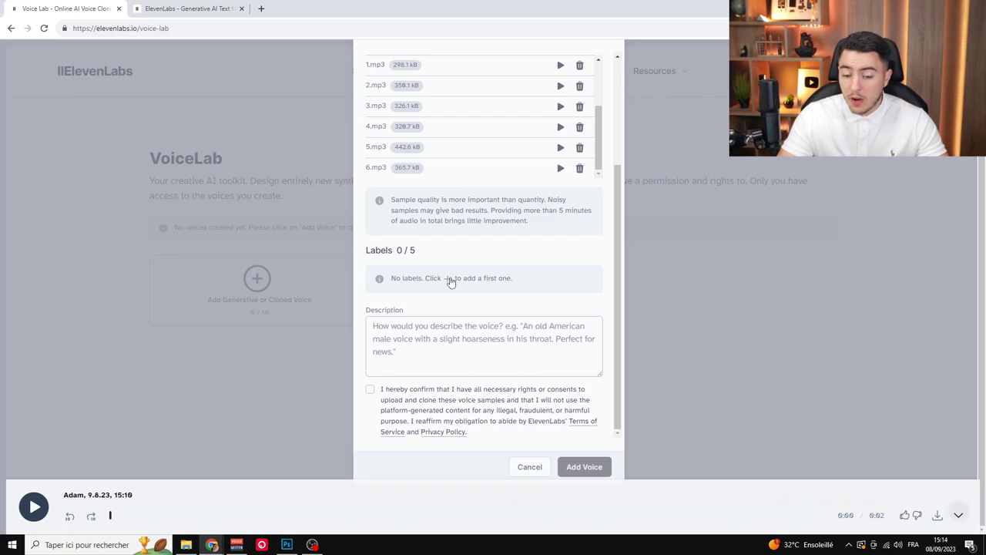
Try to add a label with an empty key and value to the voice.
{"action": "left_click", "coordinate": [448, 280]}
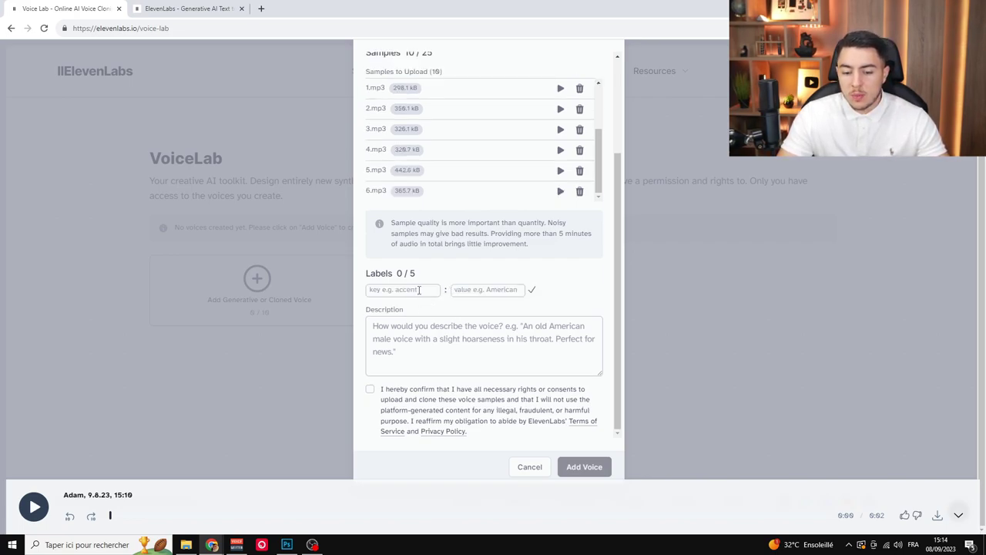
{"action": "left_click", "coordinate": [532, 292]}
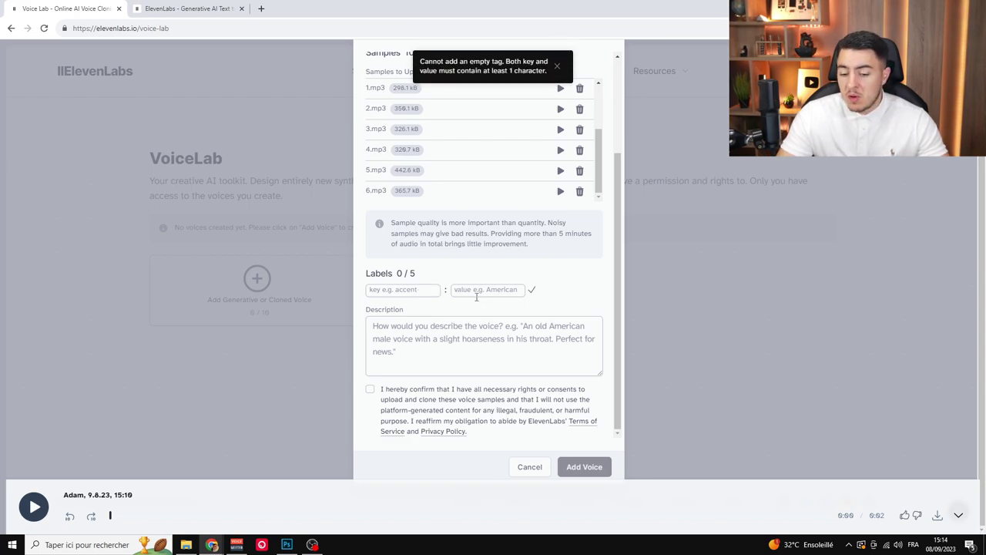
{"action": "left_click", "coordinate": [557, 66]}
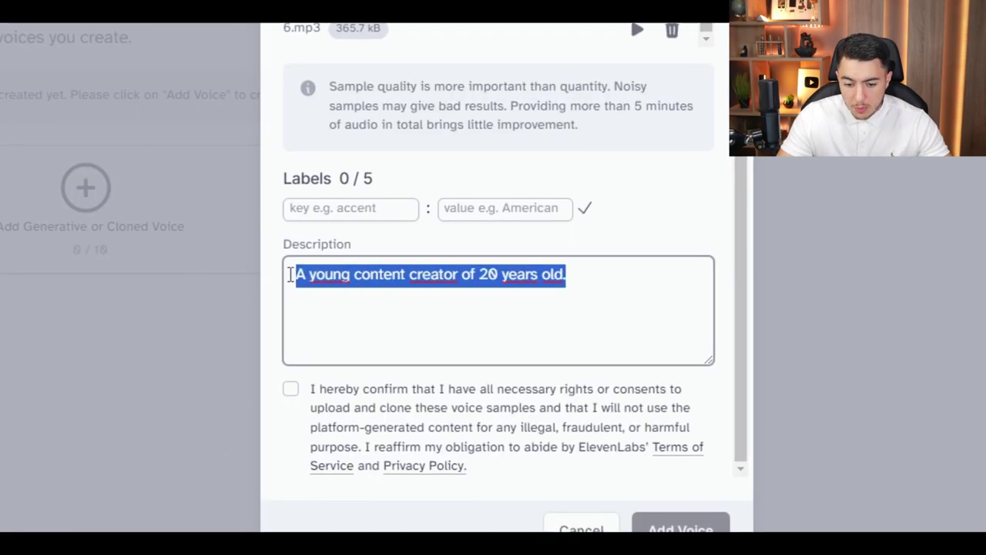
Describe the voice as "A young content creator of 20 years old.", confirm the rights and consent statement, and add the voice.
{"action": "left_click", "coordinate": [408, 326]}
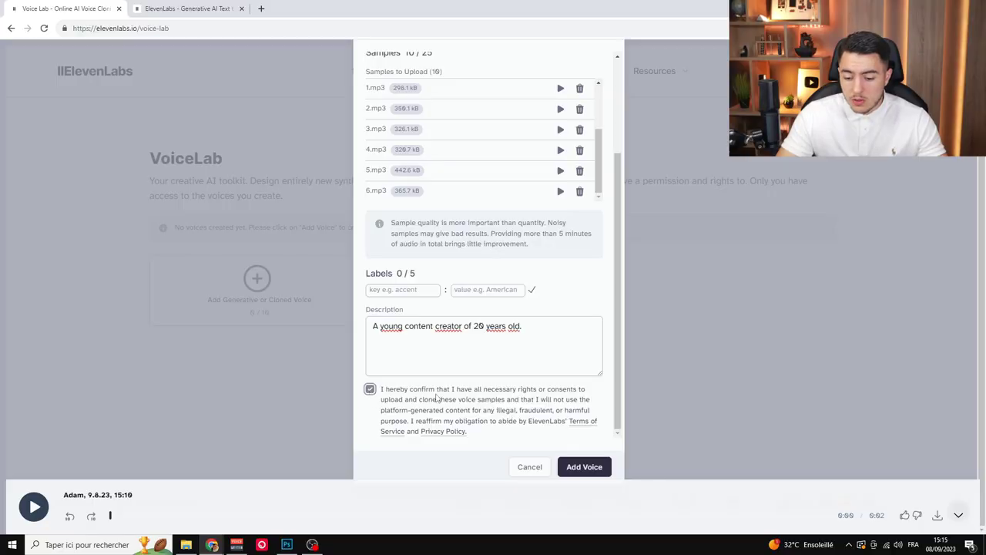
{"action": "left_click", "coordinate": [585, 467]}
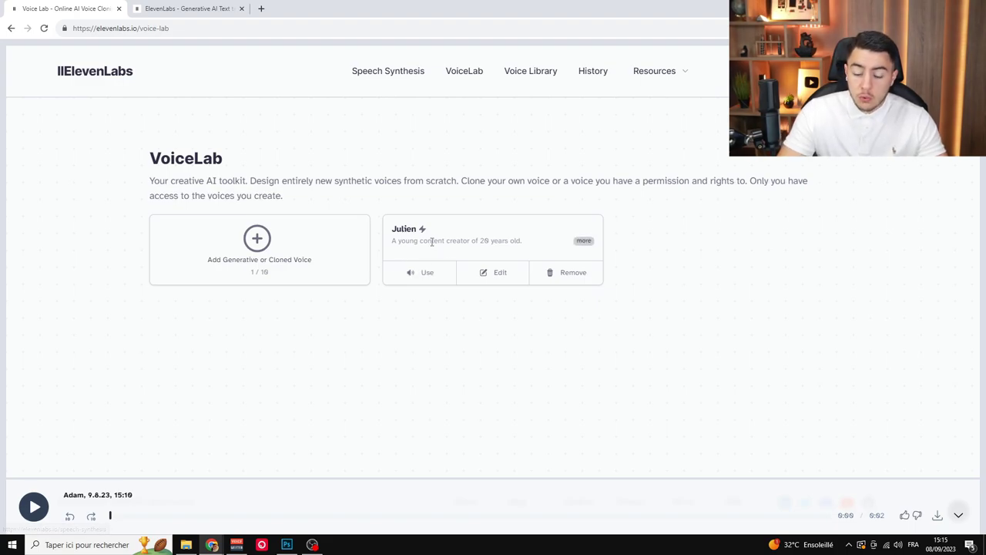
Review the uploaded samples and details of the new cloned voice, and load that voice for use in Speech Synthesis.
{"action": "left_click", "coordinate": [459, 274]}
{"action": "scroll", "coordinate": [495, 306], "scroll_direction": "down", "scroll_amount": 5}
{"action": "scroll", "coordinate": [485, 395], "scroll_direction": "up", "scroll_amount": 4}
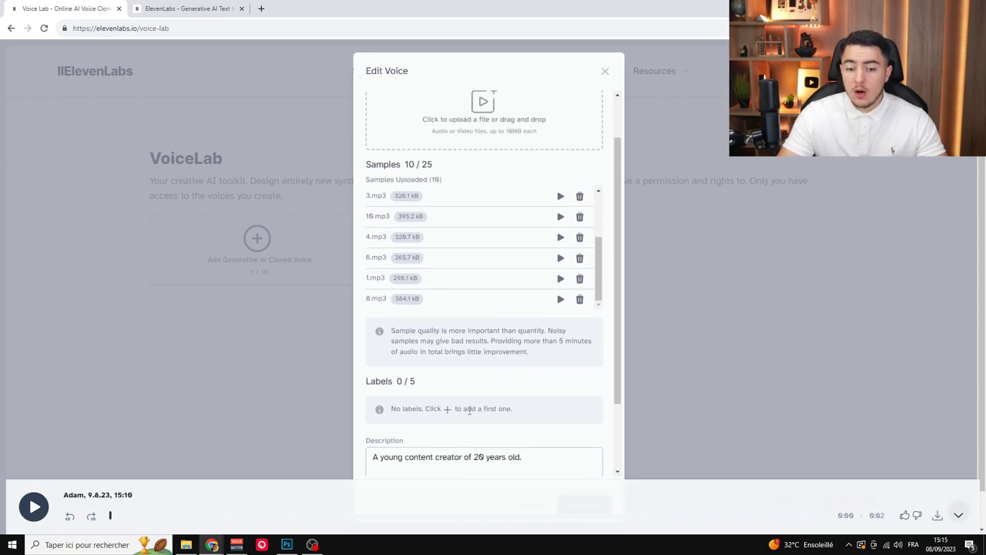
{"action": "scroll", "coordinate": [470, 334], "scroll_direction": "up", "scroll_amount": 2}
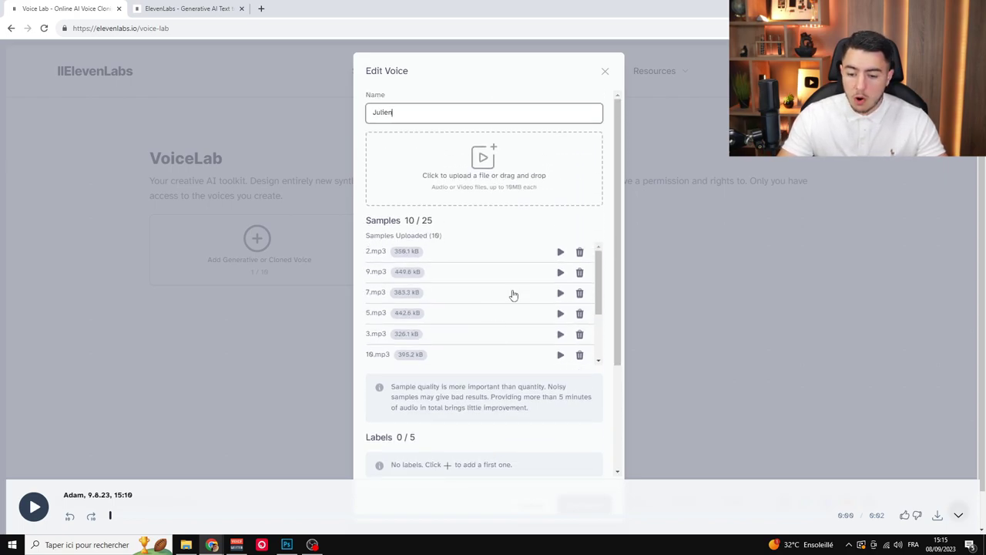
{"action": "left_click", "coordinate": [606, 73]}
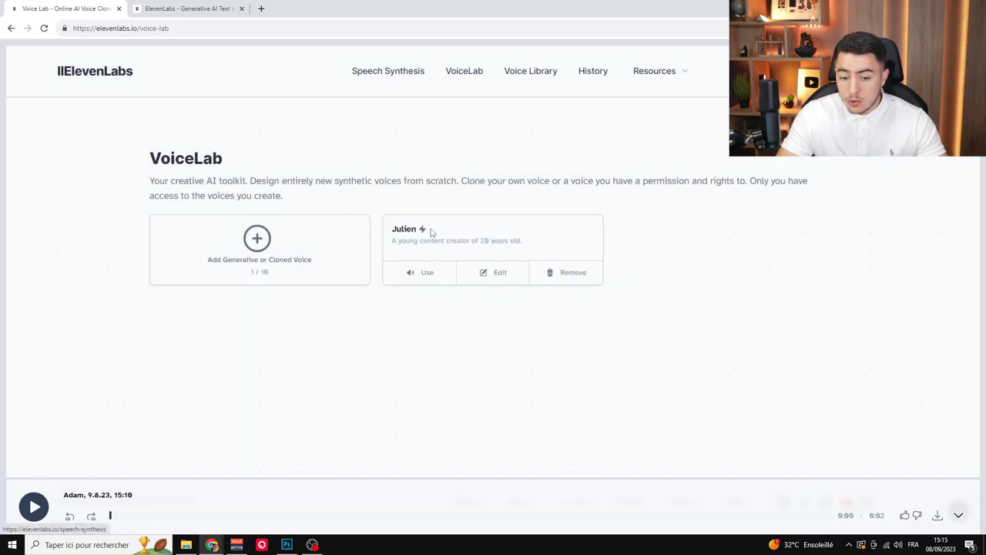
{"action": "left_click", "coordinate": [424, 270]}
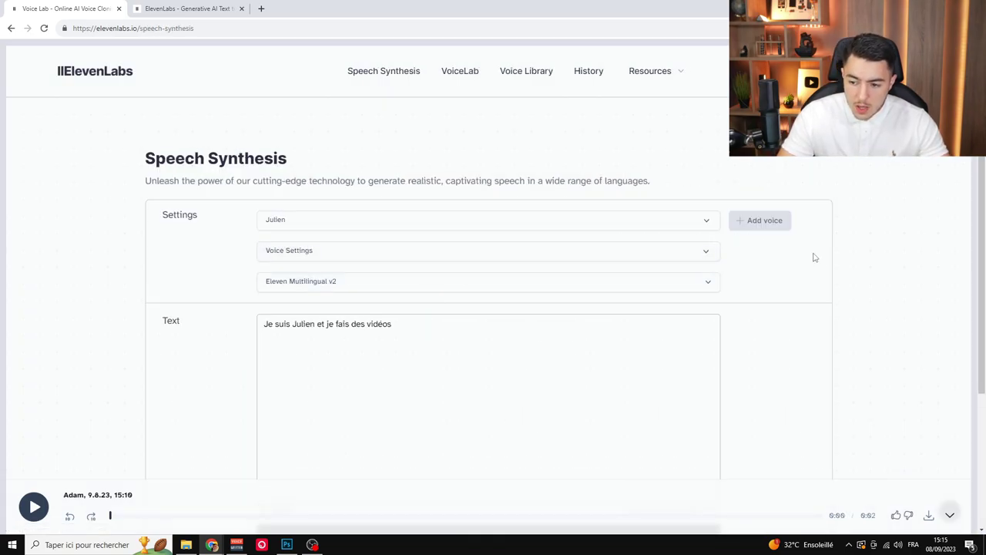
Examine the Speech Synthesis text, its character limit and the remaining total quota.
{"action": "scroll", "coordinate": [586, 307], "scroll_direction": "down", "scroll_amount": 2}
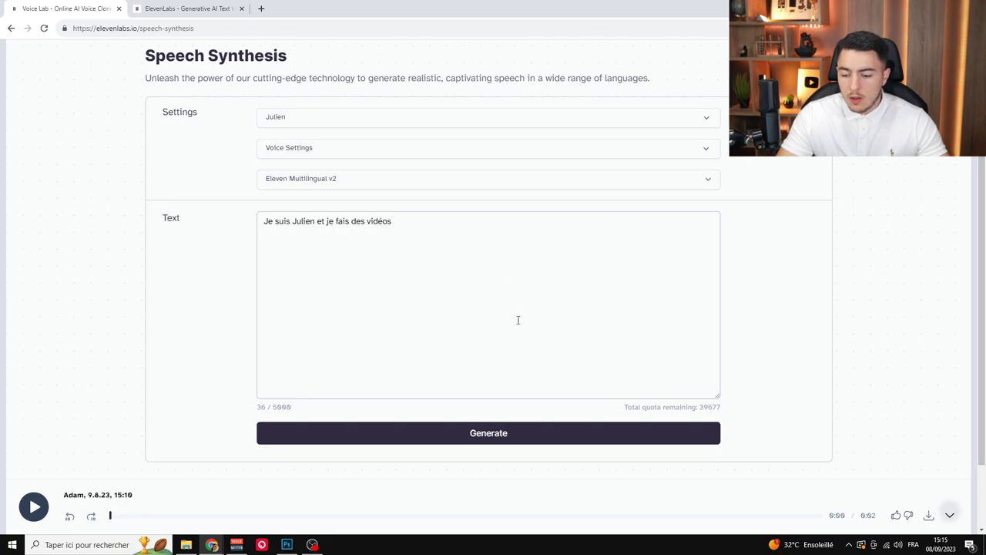
{"action": "scroll", "coordinate": [518, 320], "scroll_direction": "down", "scroll_amount": 1}
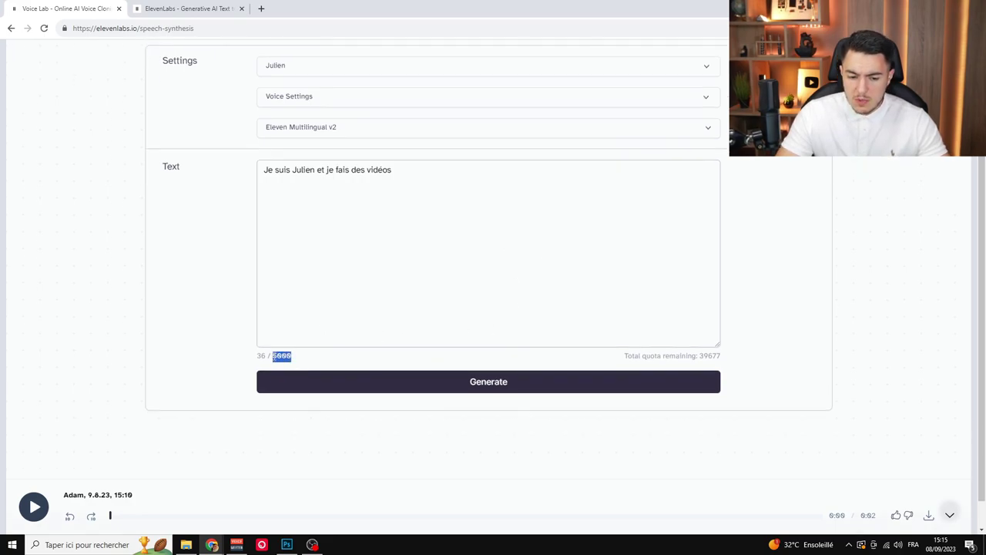
{"action": "left_click_drag", "start_coordinate": [513, 190], "coordinate": [207, 176]}
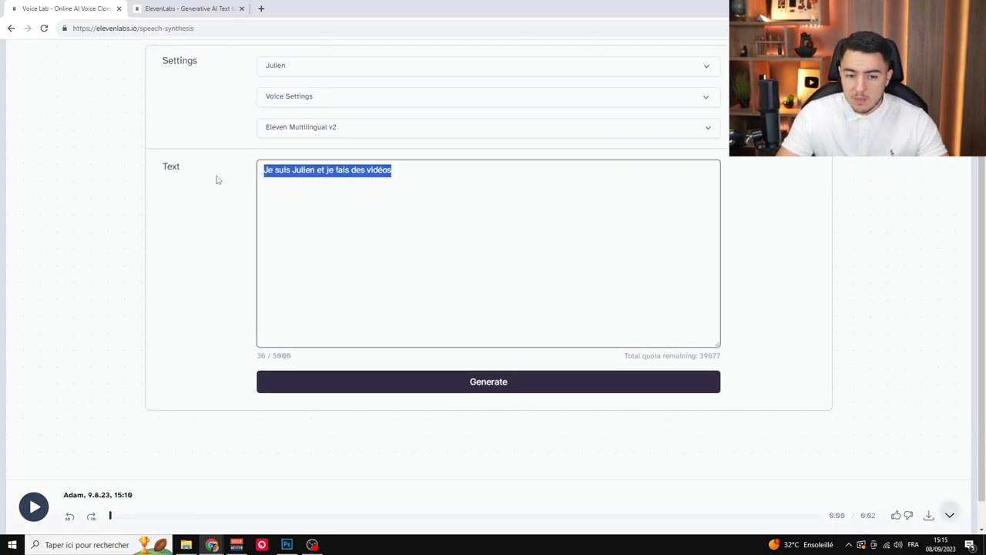
{"action": "left_click", "coordinate": [433, 188]}
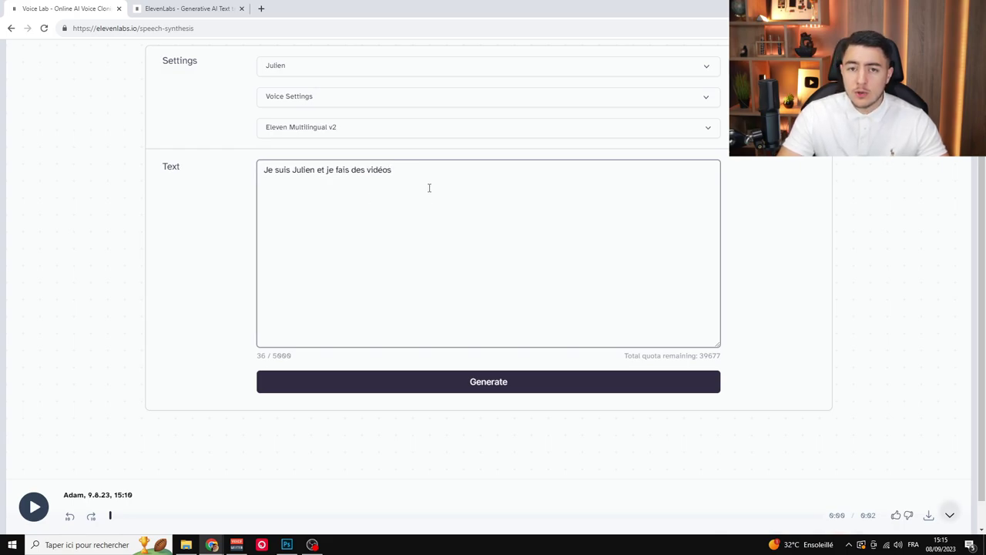
{"action": "triple_click", "coordinate": [361, 194]}
{"action": "left_click_drag", "start_coordinate": [296, 359], "coordinate": [272, 356]}
{"action": "left_click_drag", "start_coordinate": [626, 355], "coordinate": [739, 358]}
{"action": "left_click", "coordinate": [729, 363]}
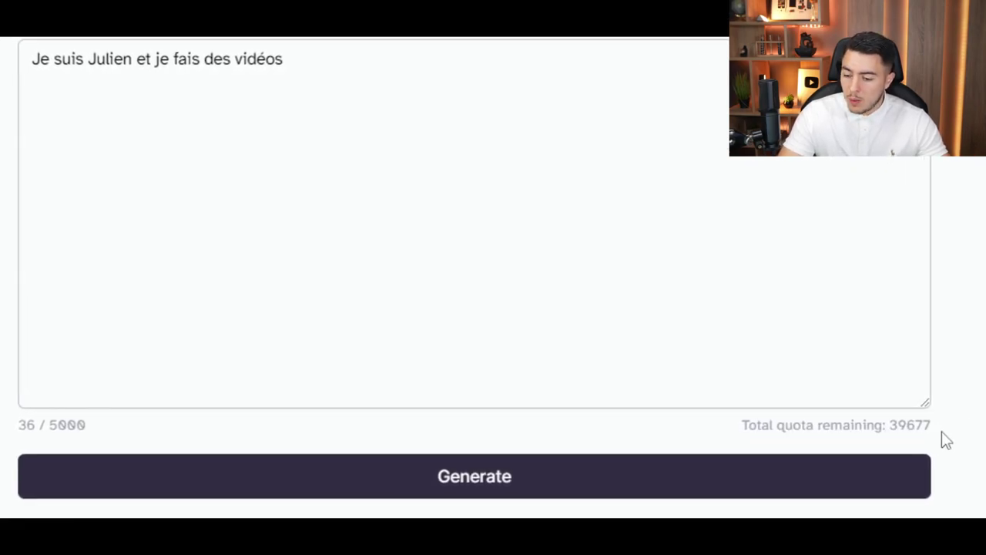
{"action": "left_click_drag", "start_coordinate": [946, 440], "coordinate": [891, 430]}
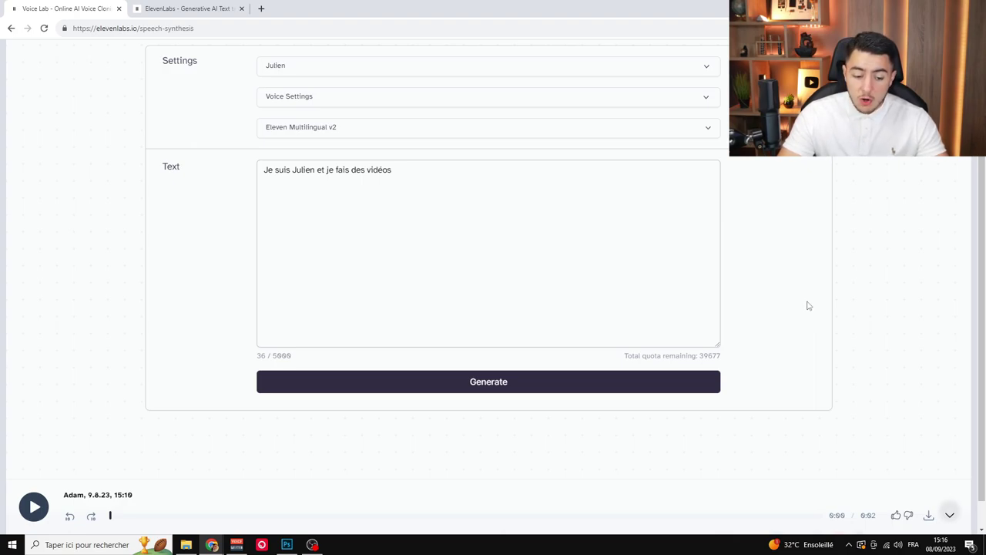
Review the voice settings and available speech models, keep Eleven Multilingual v2, and reset the voice settings to default.
{"action": "scroll", "coordinate": [736, 330], "scroll_direction": "up", "scroll_amount": 1}
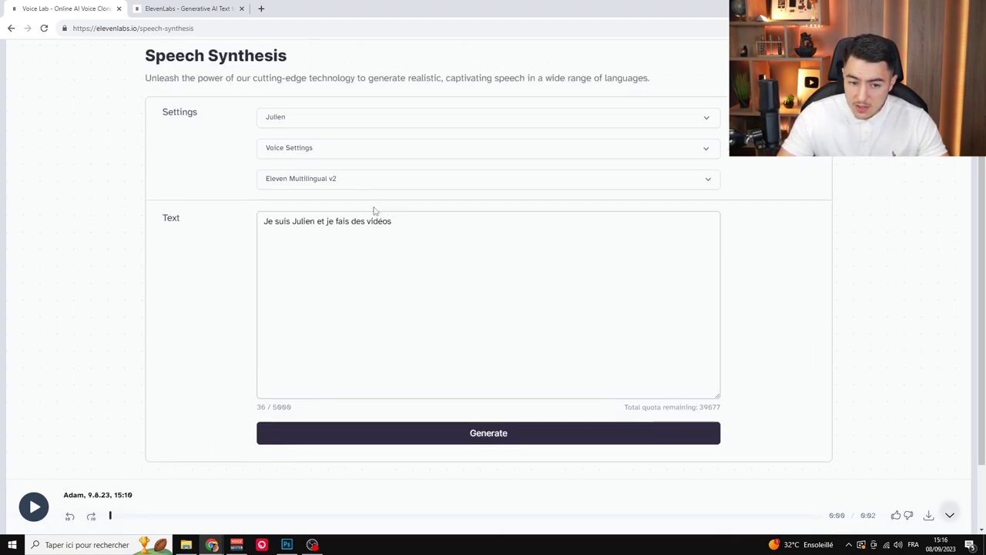
{"action": "left_click", "coordinate": [506, 153]}
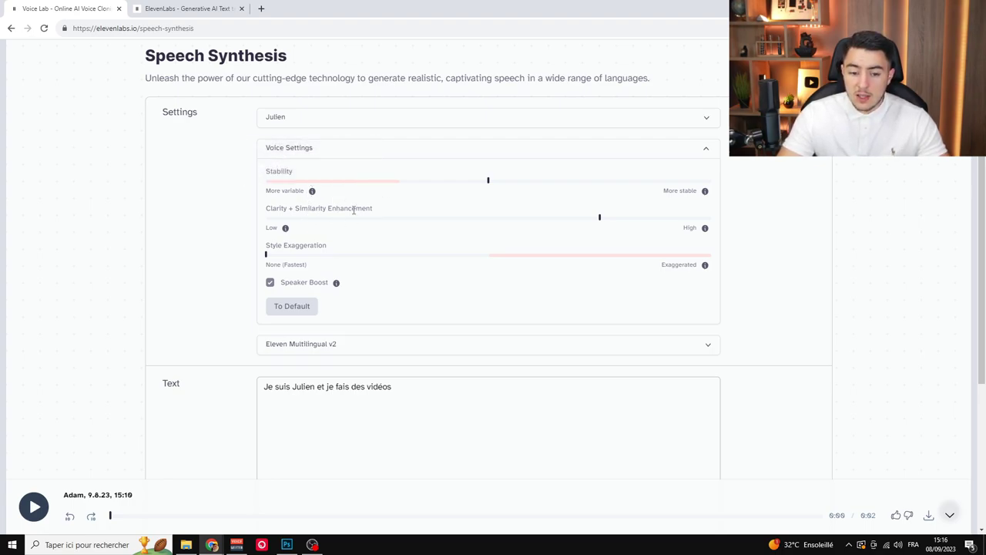
{"action": "mouse_move", "coordinate": [266, 257]}
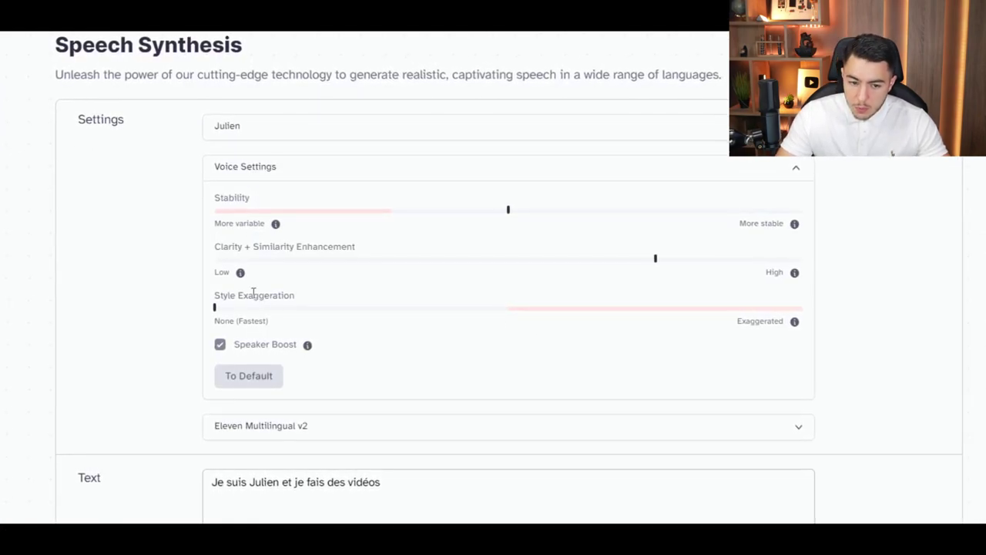
{"action": "left_click_drag", "start_coordinate": [215, 307], "coordinate": [26, 347]}
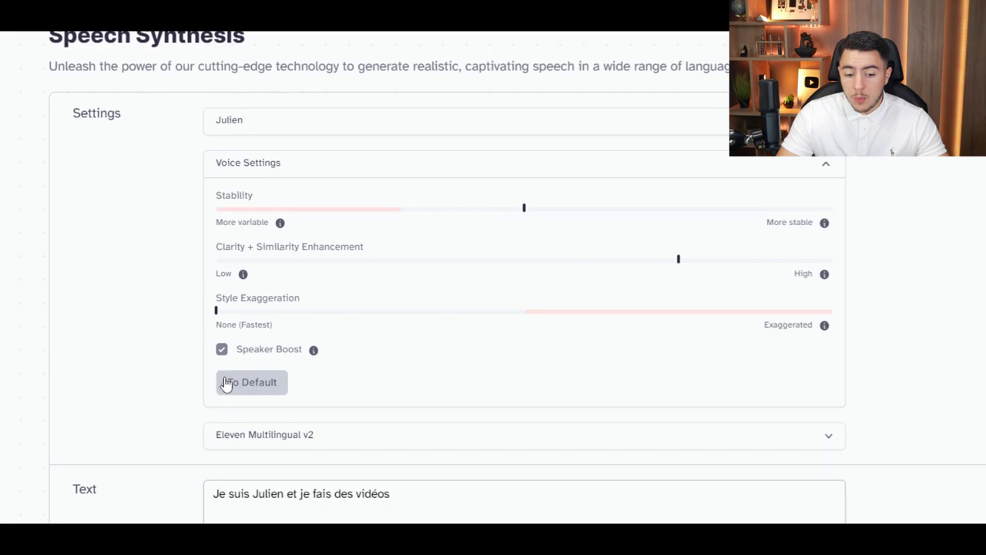
{"action": "left_click", "coordinate": [308, 433]}
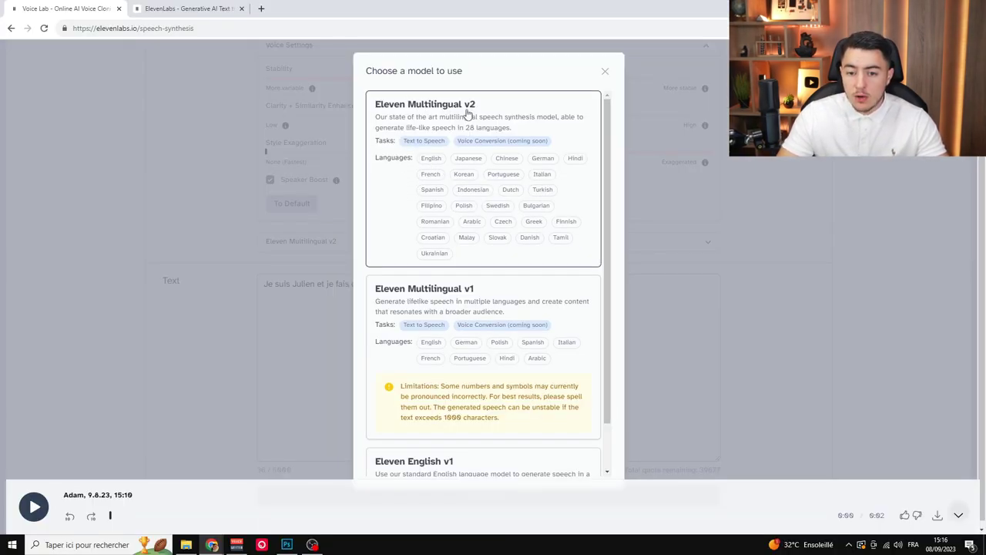
{"action": "left_click", "coordinate": [605, 71]}
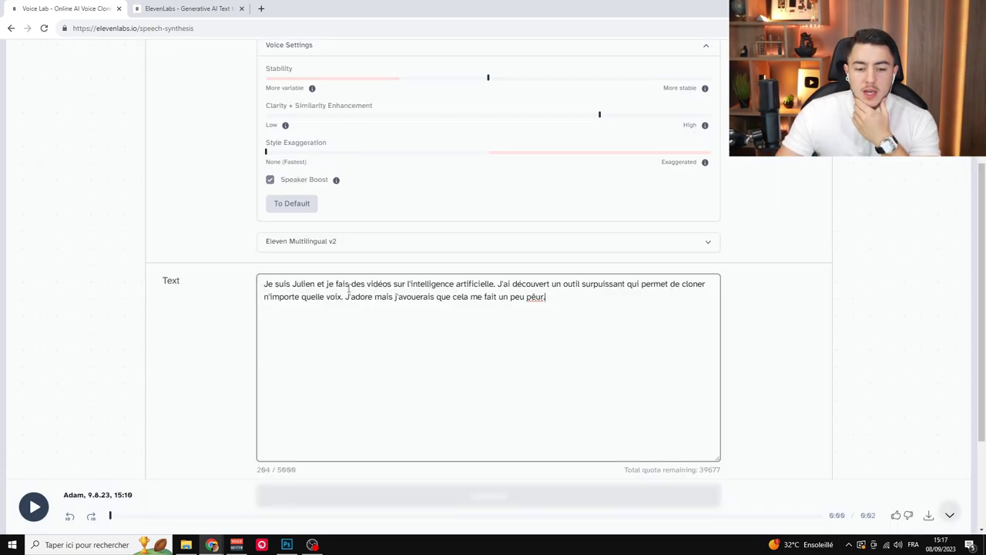
{"action": "left_click", "coordinate": [292, 205]}
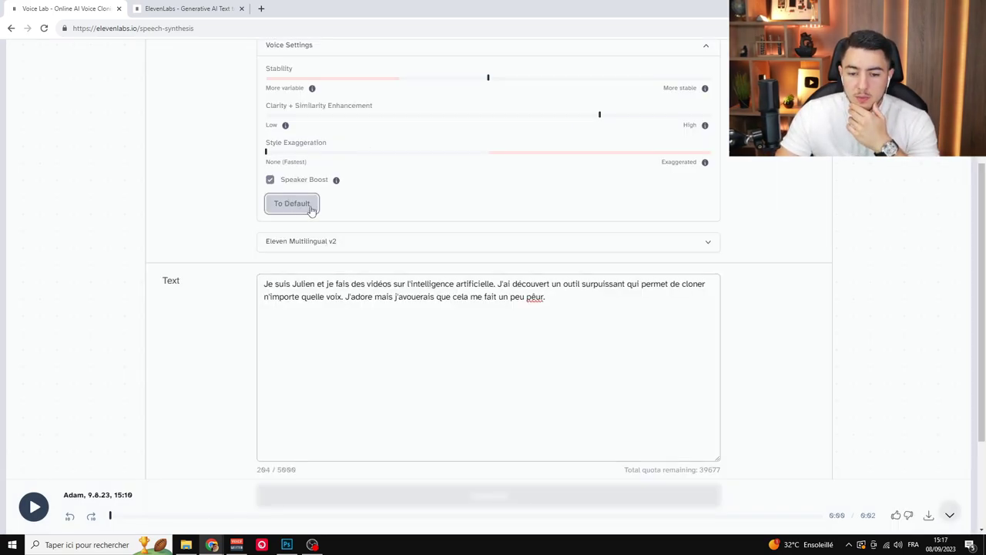
{"action": "scroll", "coordinate": [570, 276], "scroll_direction": "up", "scroll_amount": 1}
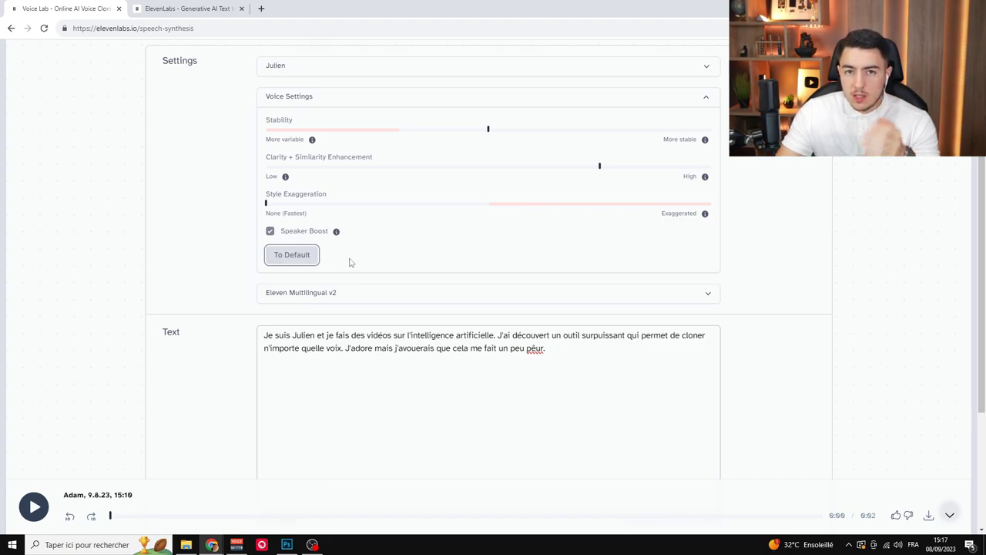
Correct "pêur" to "peur" at the end of the French text, generate the speech, and play the resulting audio.
{"action": "left_click", "coordinate": [592, 350]}
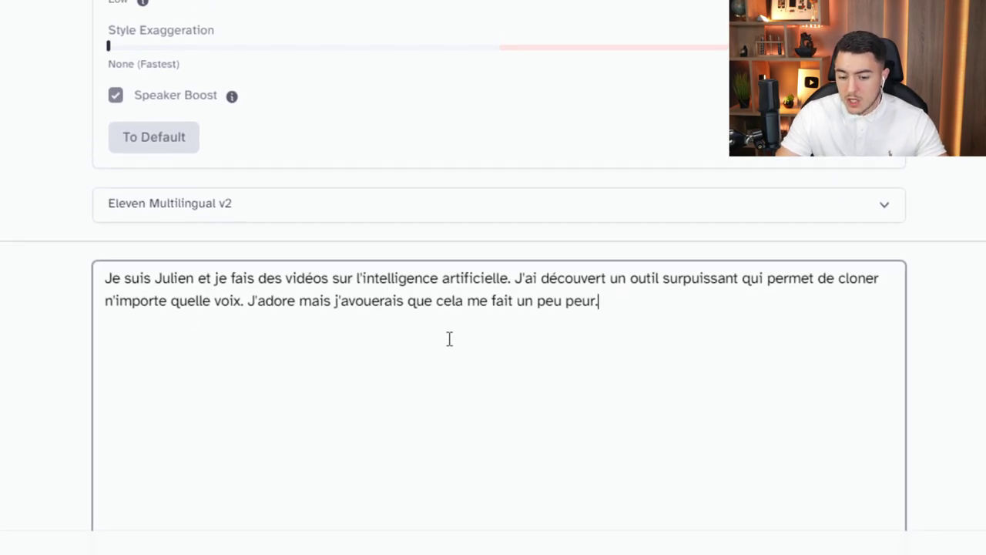
{"action": "scroll", "coordinate": [616, 278], "scroll_direction": "down", "scroll_amount": 3}
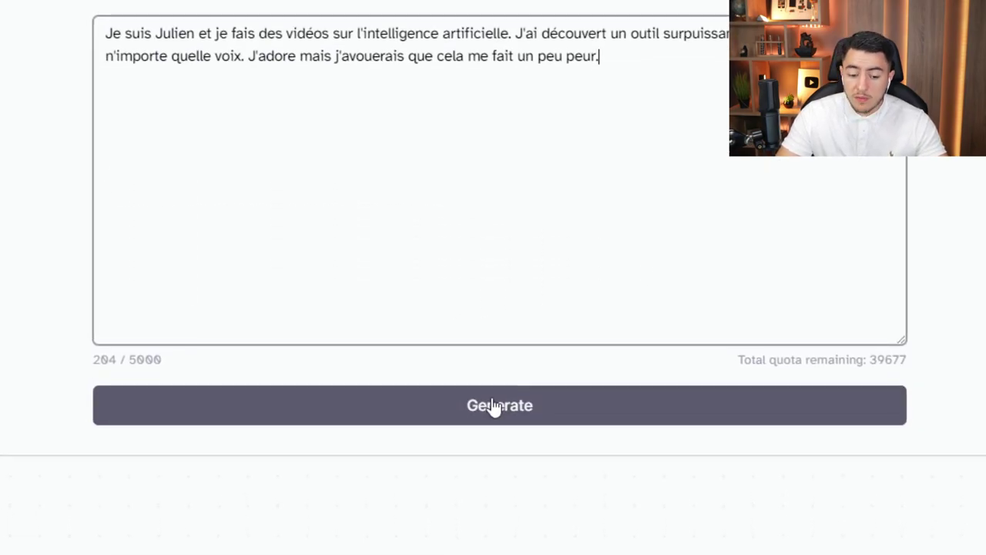
{"action": "left_click", "coordinate": [492, 401]}
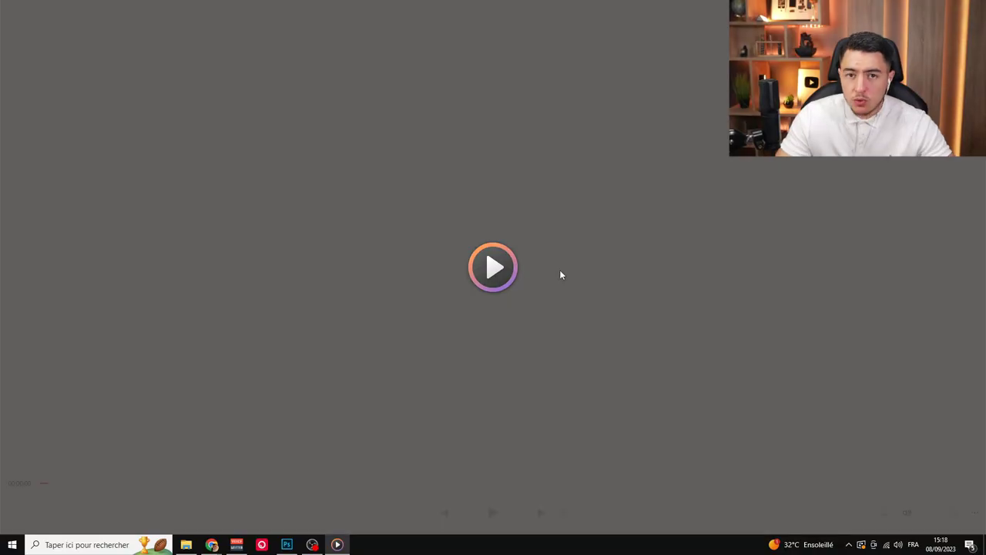
{"action": "left_click", "coordinate": [561, 275]}
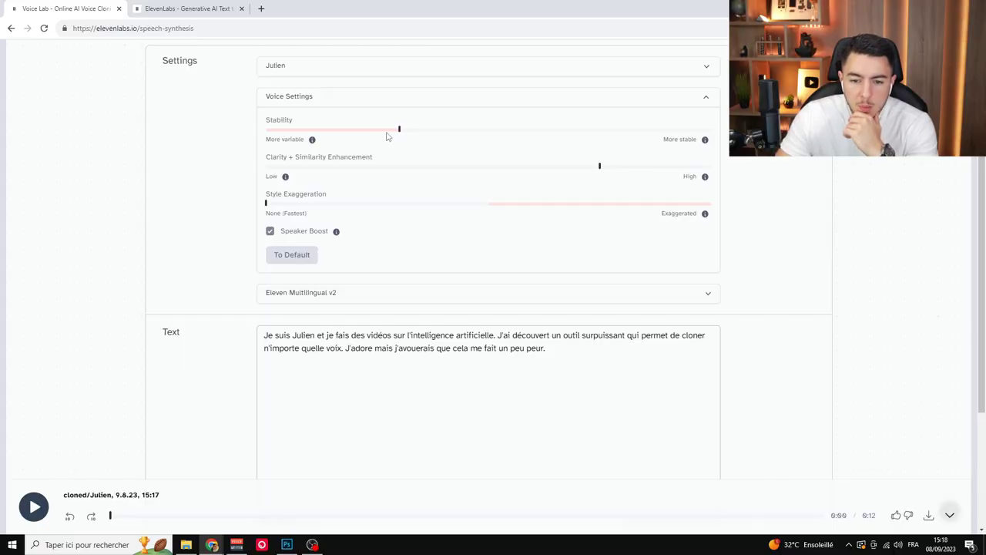
Set Clarity + Similarity Enhancement to 90% and Style Exaggeration to 30%, generate the speech again, and skip ahead in its playback.
{"action": "left_click_drag", "start_coordinate": [601, 169], "coordinate": [666, 170]}
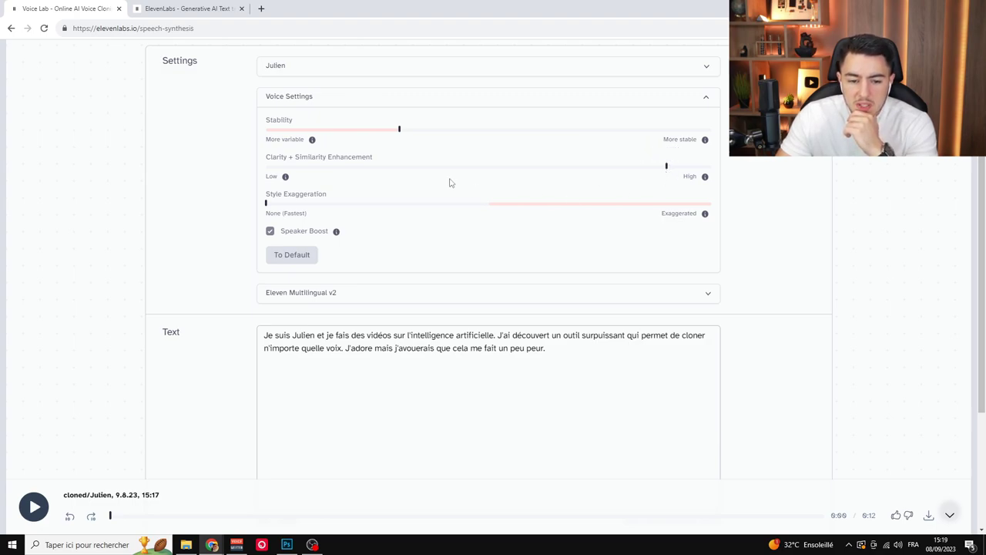
{"action": "mouse_move", "coordinate": [267, 210]}
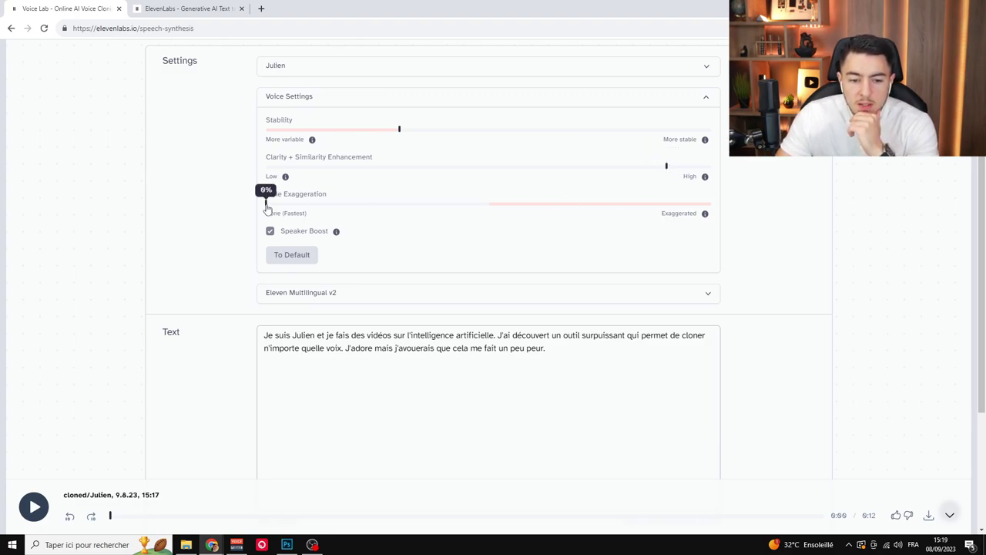
{"action": "left_click_drag", "start_coordinate": [268, 210], "coordinate": [402, 210]}
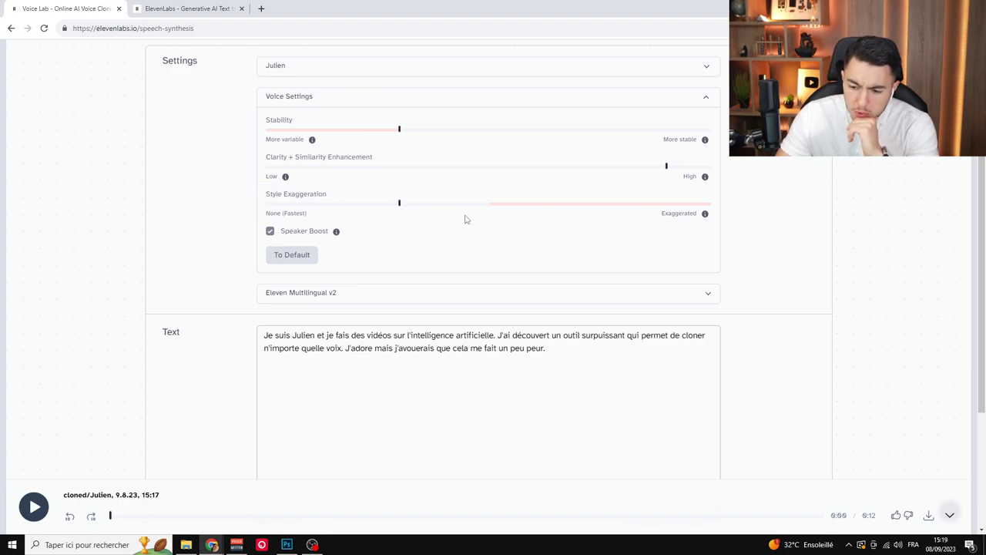
{"action": "scroll", "coordinate": [465, 222], "scroll_direction": "down", "scroll_amount": 2}
{"action": "left_click", "coordinate": [507, 445]}
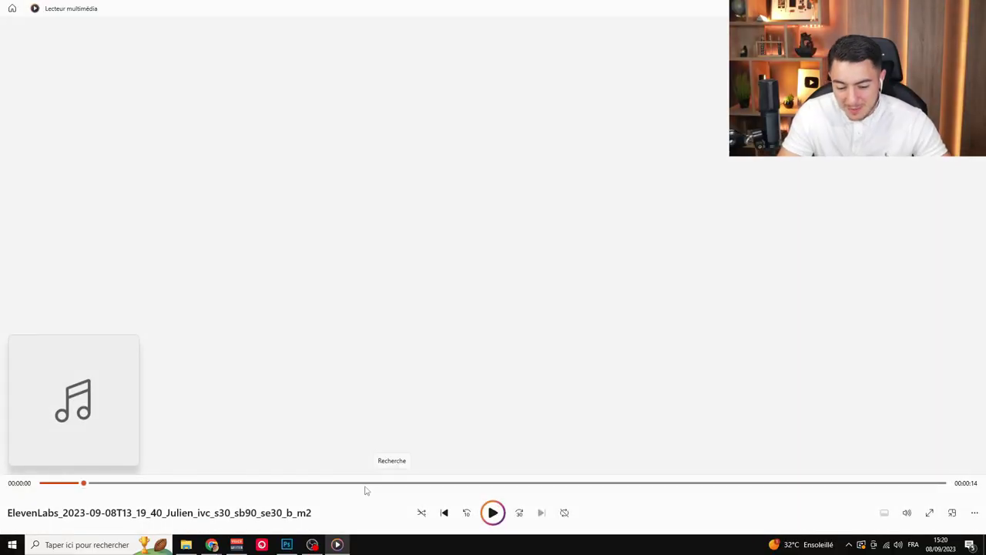
{"action": "left_click", "coordinate": [362, 486]}
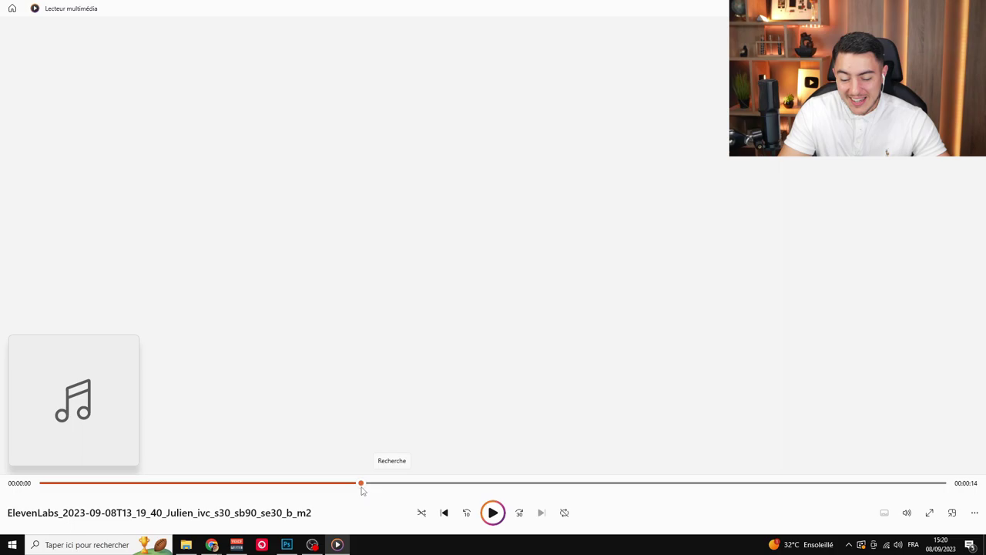
{"action": "left_click", "coordinate": [403, 489]}
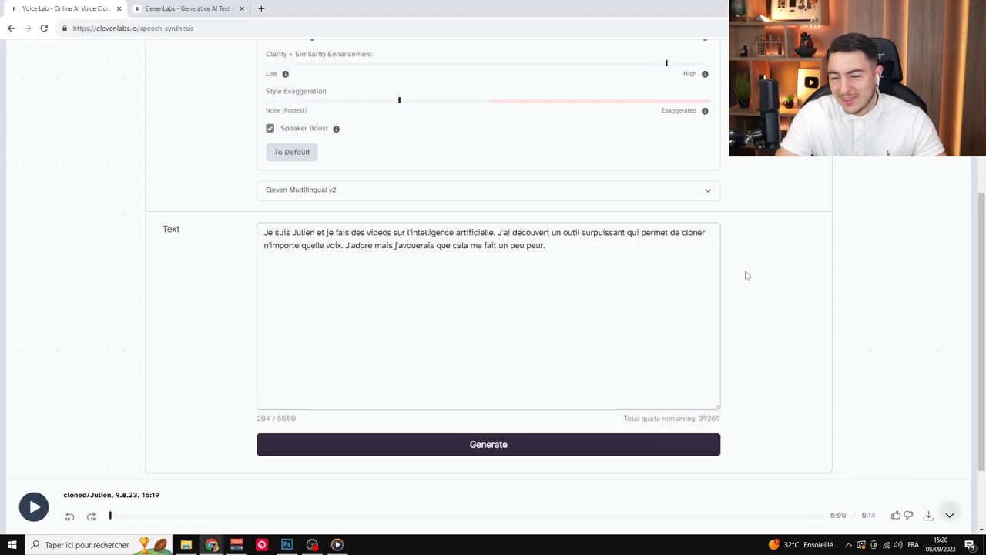
Set Style Exaggeration to about 60% and Stability to about 20%, and generate the French speech again.
{"action": "scroll", "coordinate": [740, 288], "scroll_direction": "up", "scroll_amount": 2}
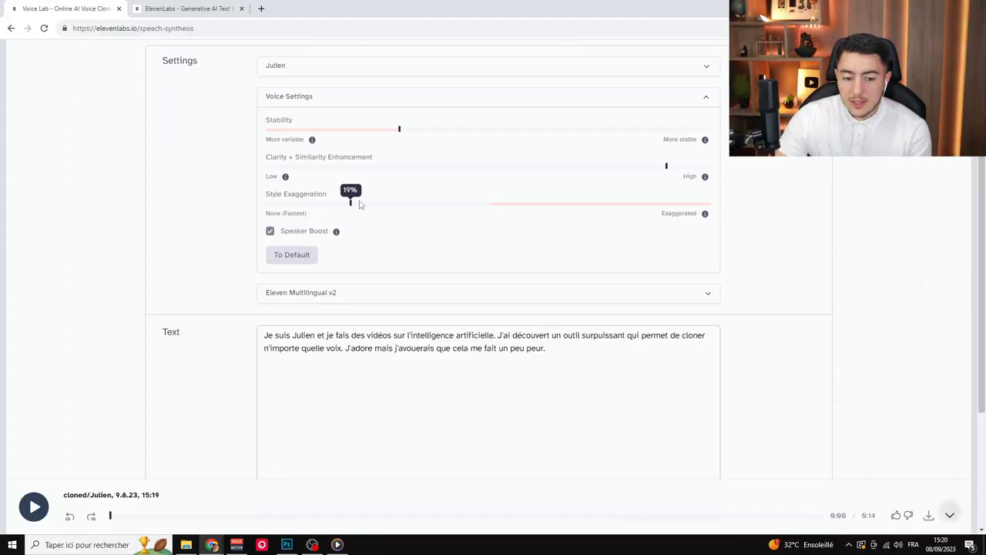
{"action": "left_click_drag", "start_coordinate": [353, 203], "coordinate": [534, 211]}
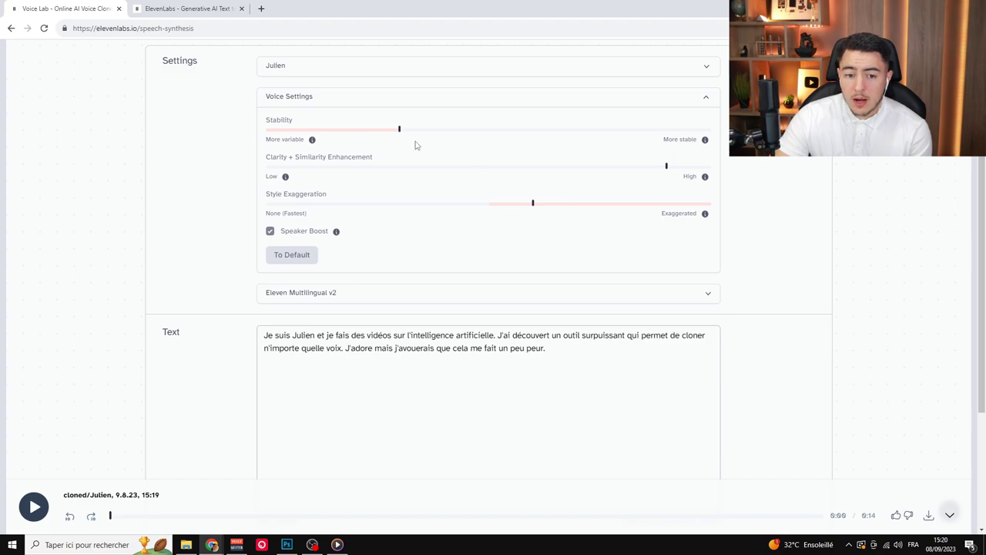
{"action": "left_click_drag", "start_coordinate": [401, 132], "coordinate": [355, 136]}
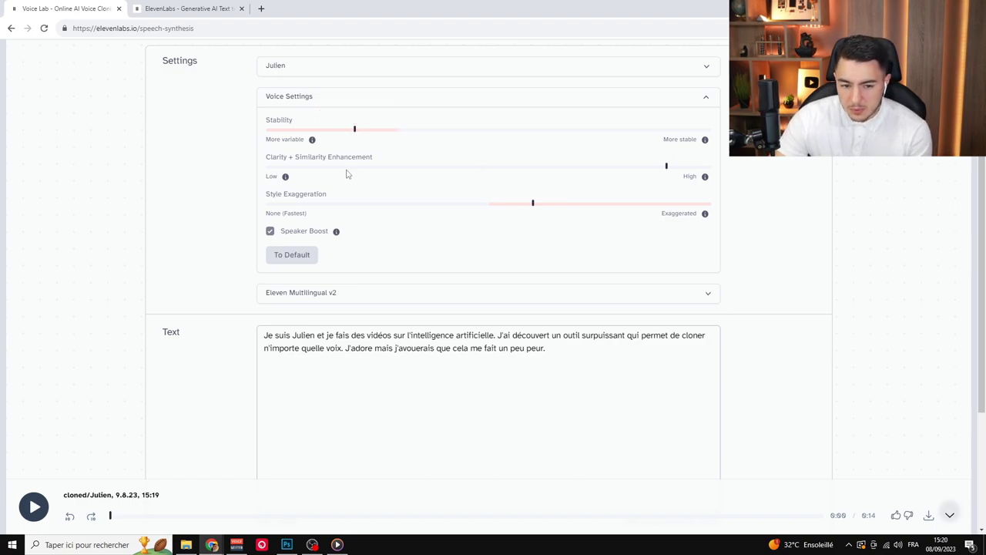
{"action": "scroll", "coordinate": [386, 278], "scroll_direction": "down", "scroll_amount": 3}
{"action": "left_click", "coordinate": [437, 346]}
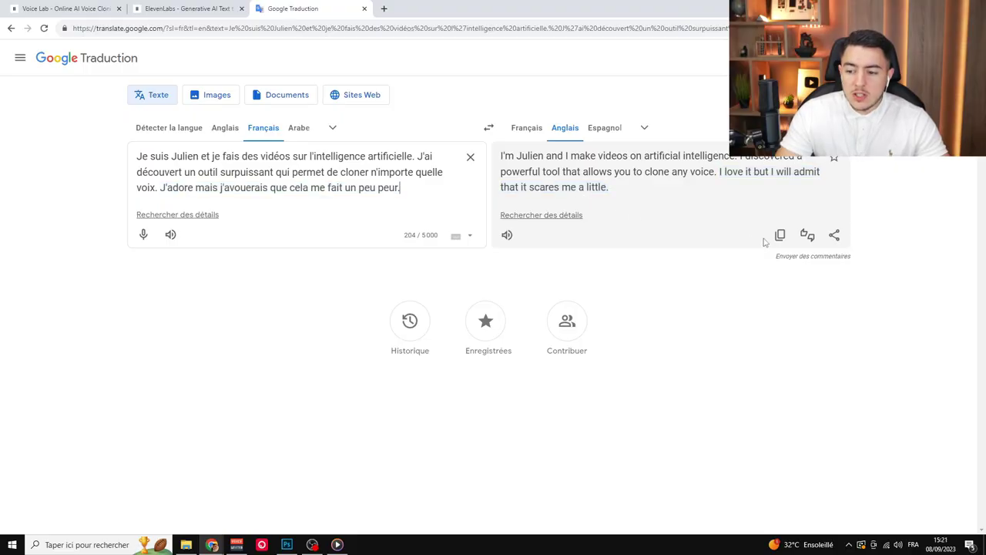
Copy the English translation from Google Translate, replace the French text in Speech Synthesis with it, and generate the speech.
{"action": "left_click", "coordinate": [780, 234]}
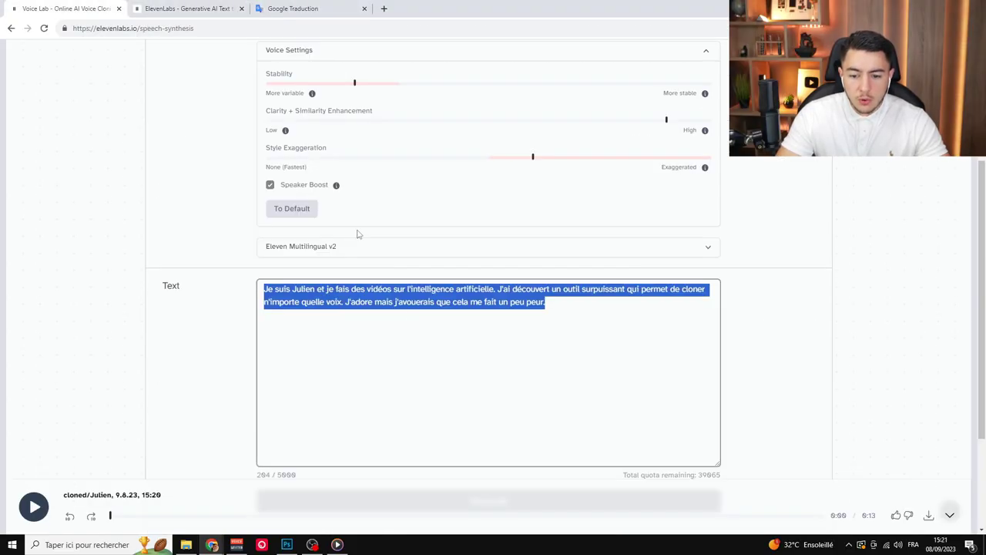
{"action": "key", "text": "ctrl+v"}
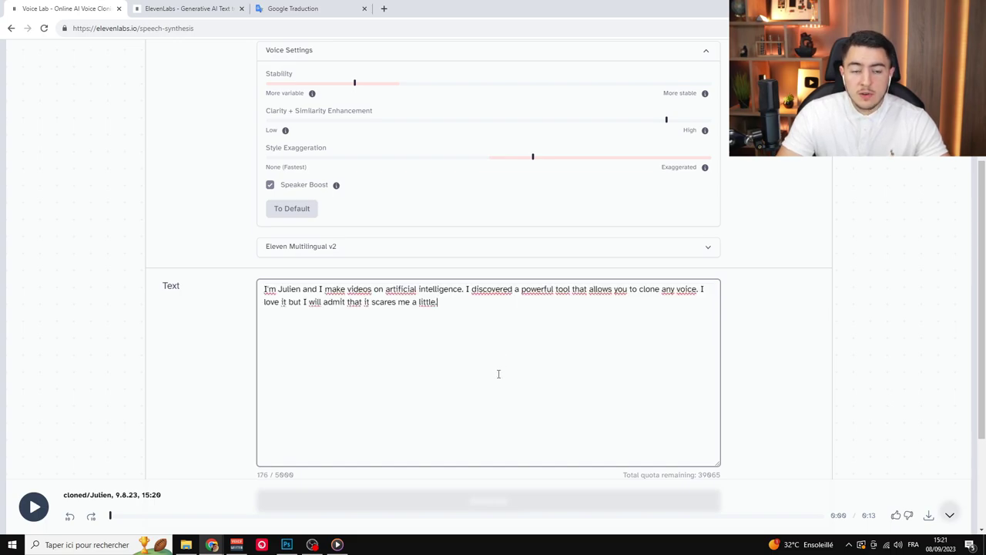
{"action": "scroll", "coordinate": [507, 376], "scroll_direction": "down", "scroll_amount": 2}
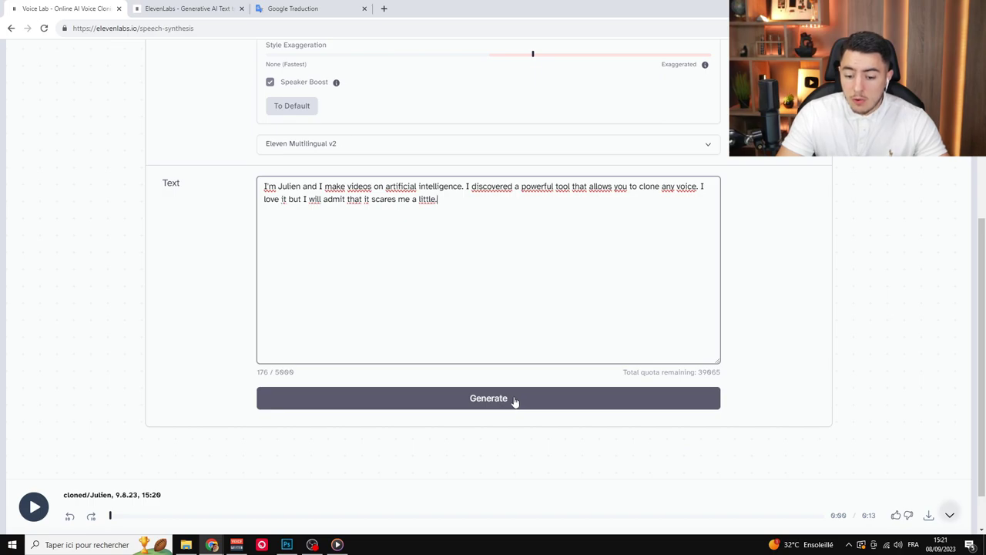
{"action": "left_click", "coordinate": [513, 401]}
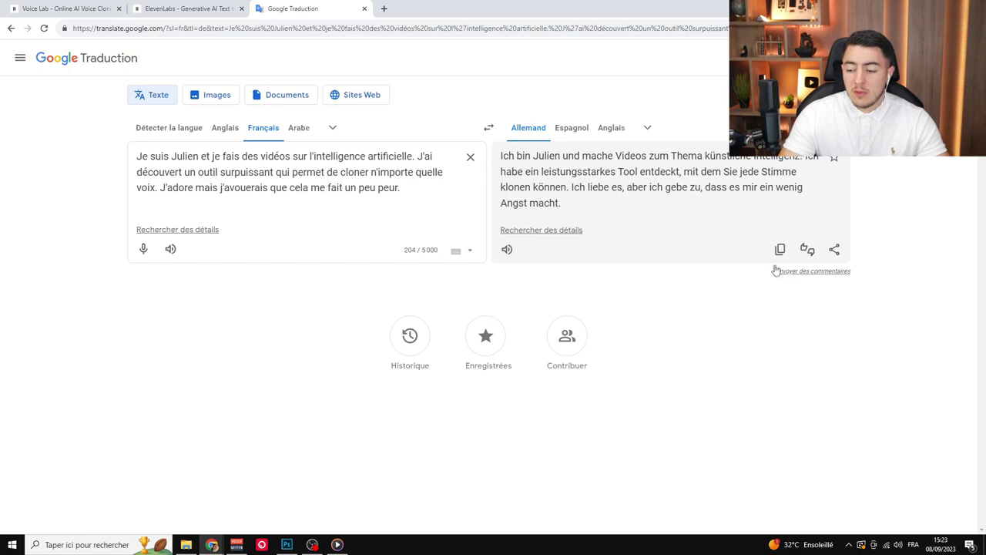
Copy the German translation from Google Translate, replace the English text in Speech Synthesis with it, and generate the speech.
{"action": "left_click", "coordinate": [780, 250]}
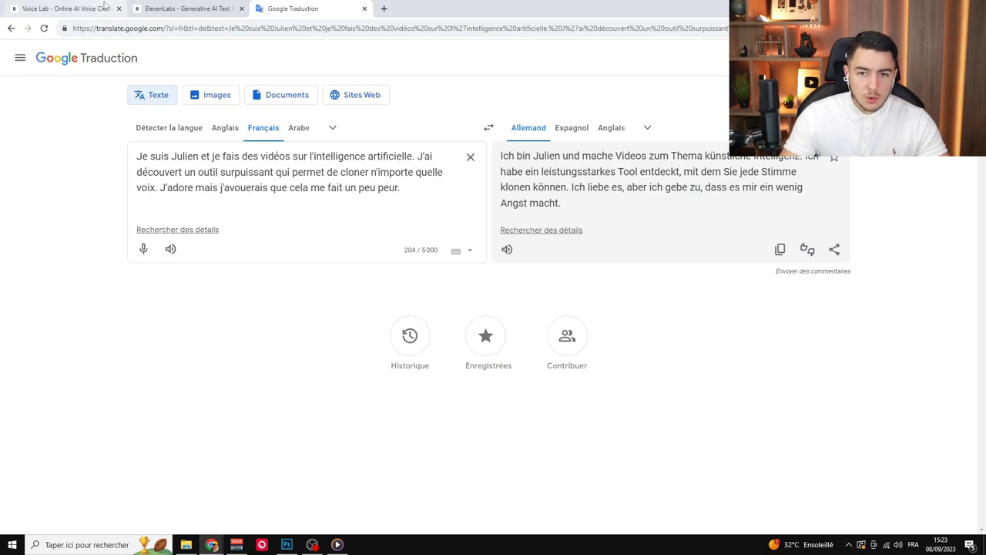
{"action": "left_click", "coordinate": [77, 8]}
{"action": "key", "text": "ctrl+v"}
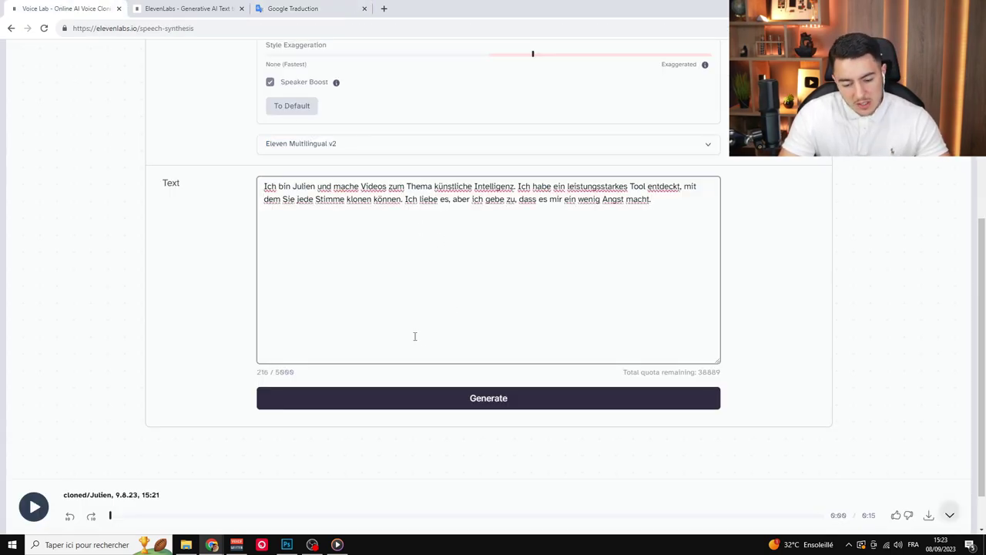
{"action": "left_click", "coordinate": [423, 400]}
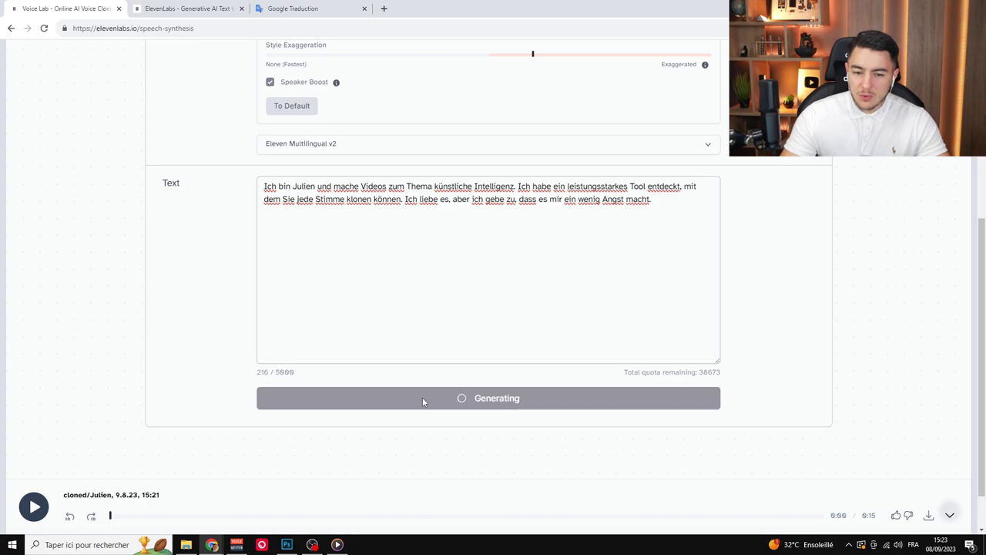